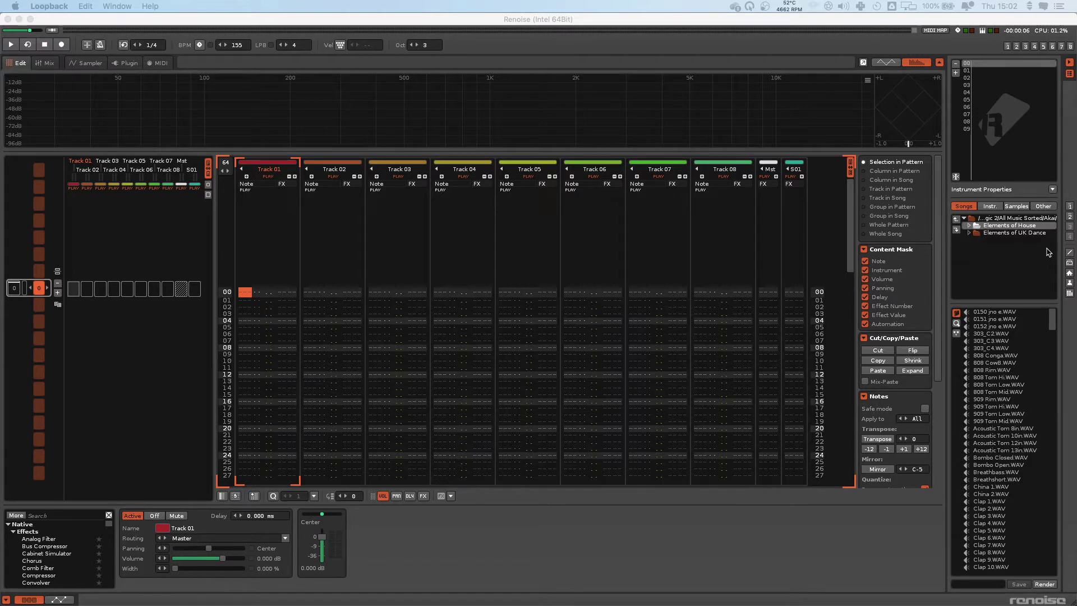
- Open the keyboard shortcut preferences and search the assignments for "nudge"
left_click(412, 240)
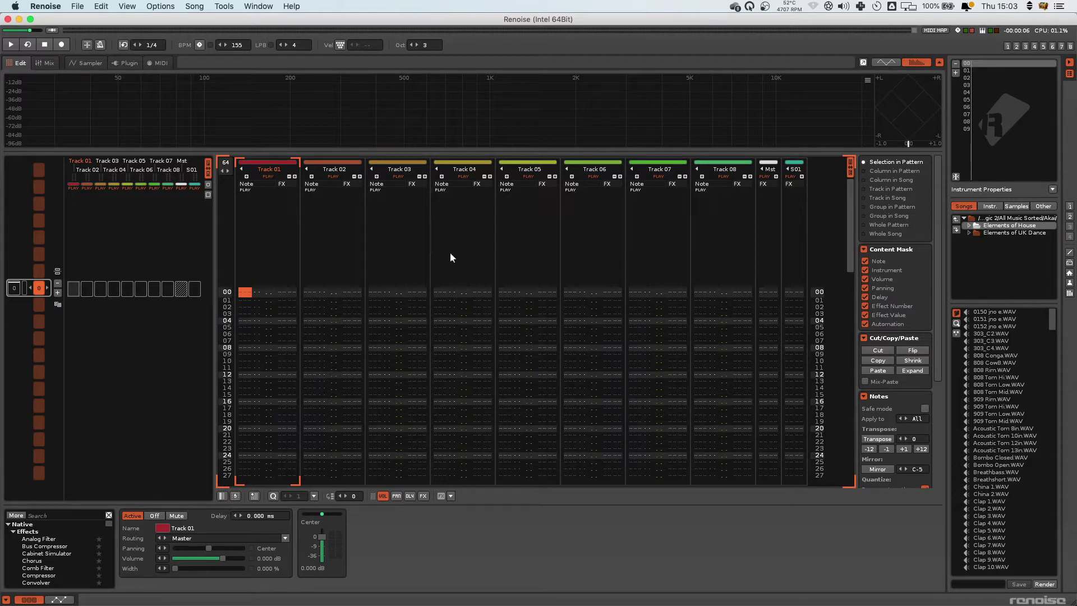
key("super+comma")
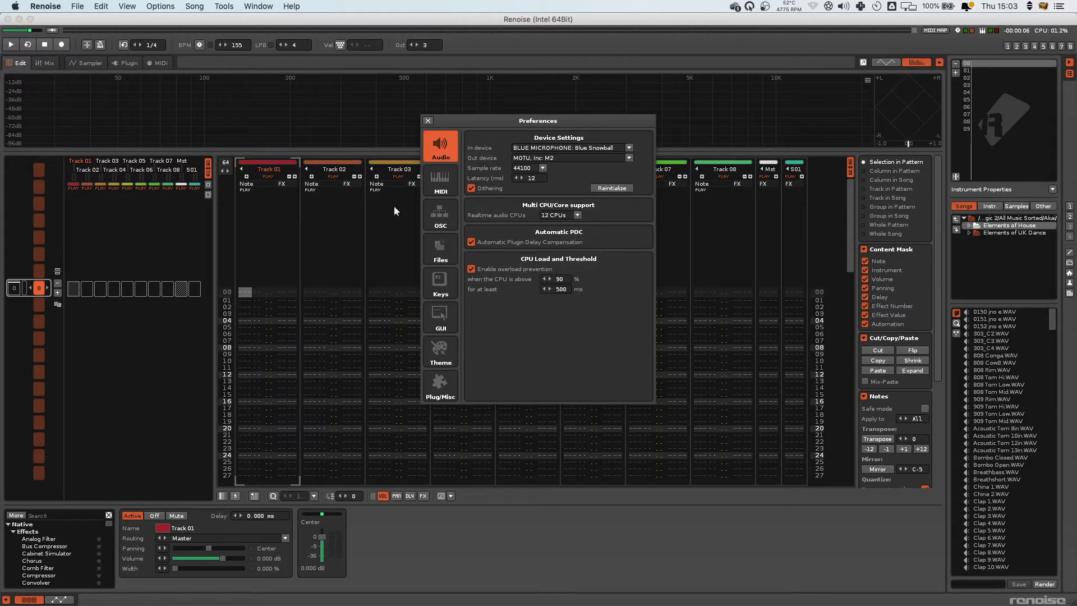
left_click(441, 286)
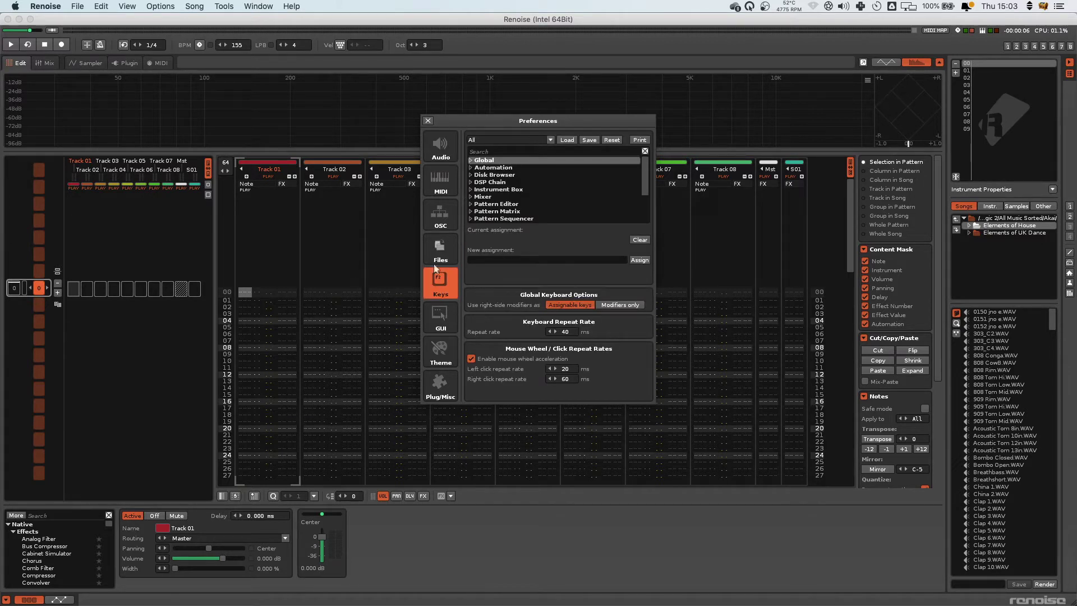
left_click(473, 152)
type("nudge")
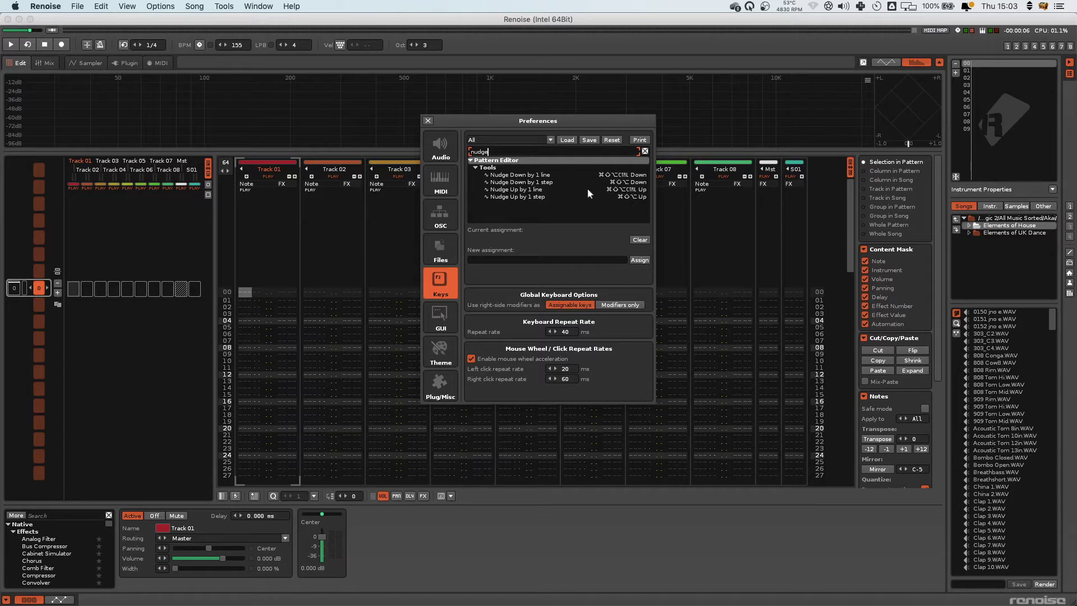
- Clear the shortcut search, browse the full list of key assignments, and close the preferences
left_click(645, 152)
left_click(644, 151)
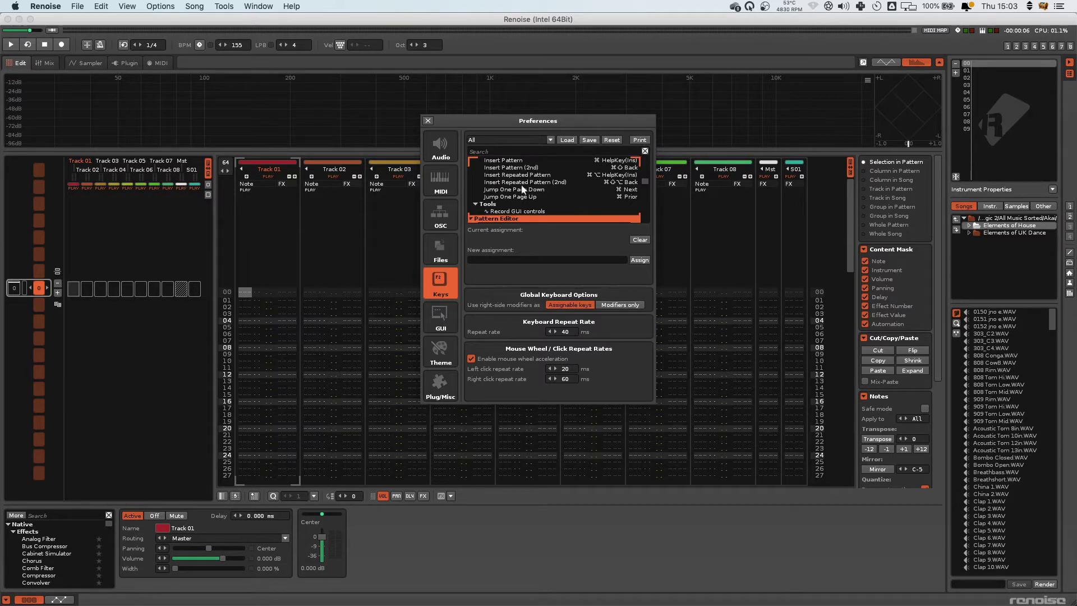
scroll(544, 181, "up", 2)
left_click(445, 152)
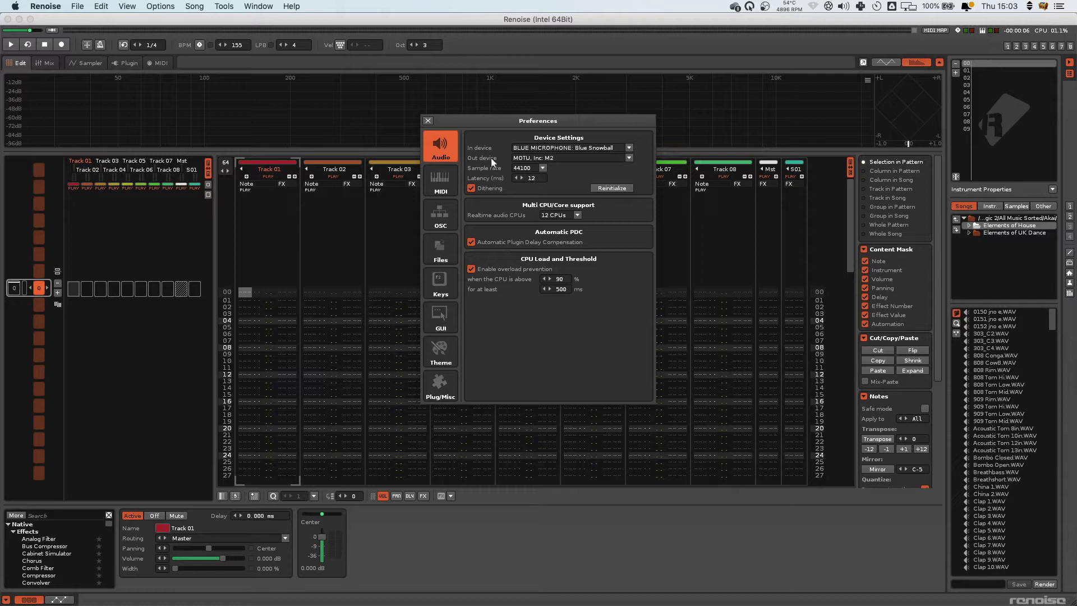
left_click(437, 291)
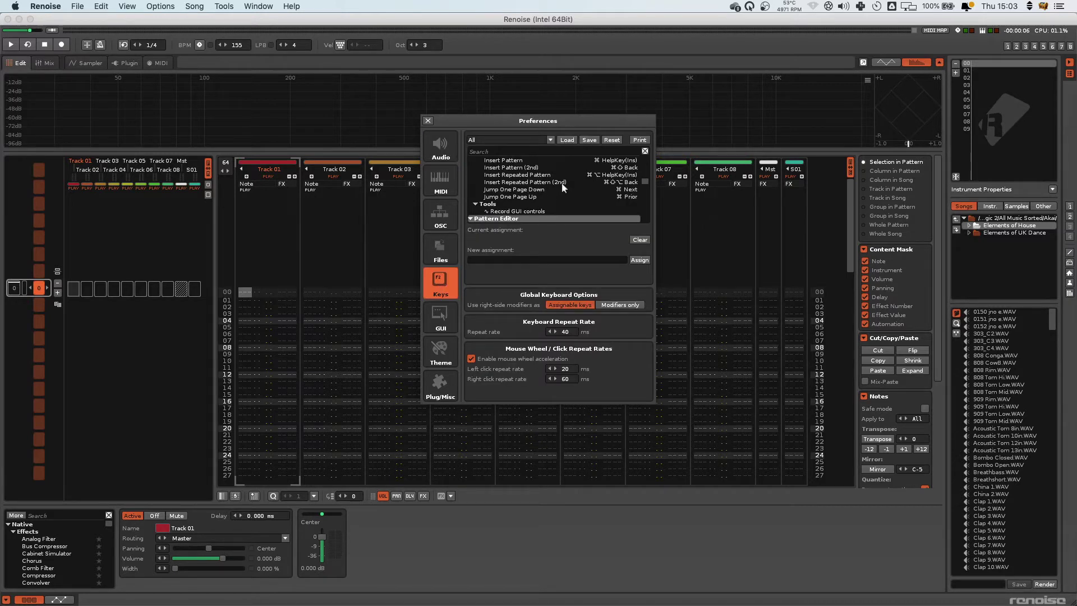
scroll(645, 186, "up", 10)
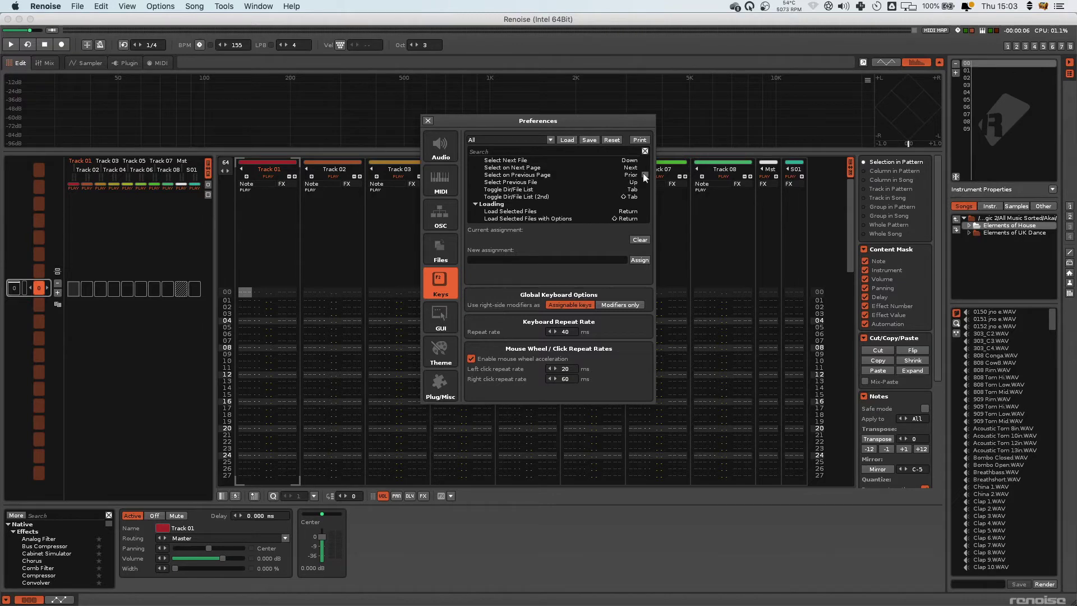
scroll(645, 179, "up", 3)
left_click(427, 121)
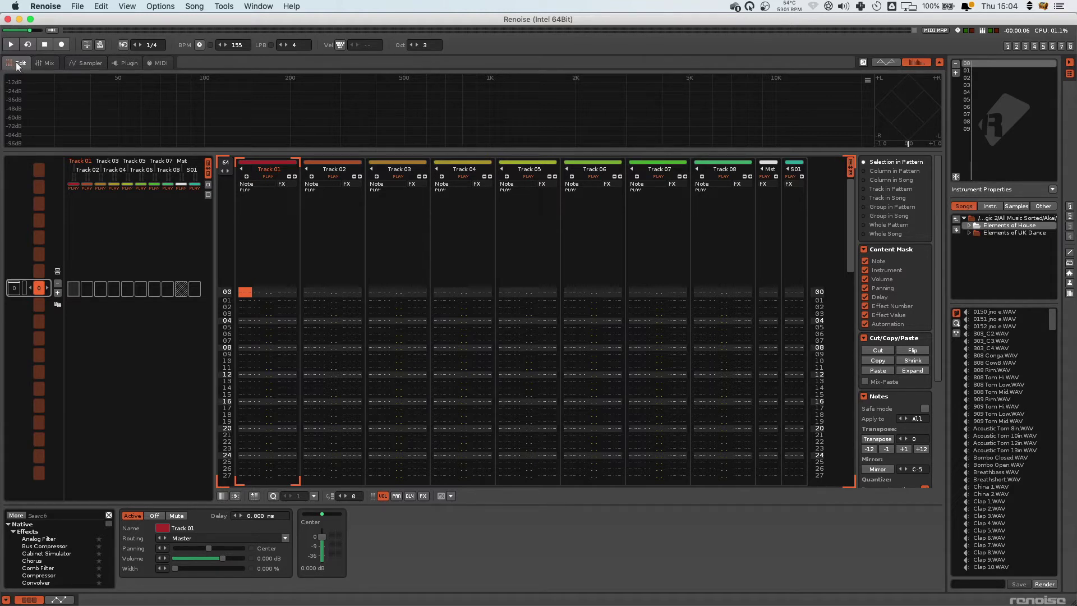
- View the mixer, and inspect the sampler's Keyzones, Modulation and Effects sections
left_click(51, 64)
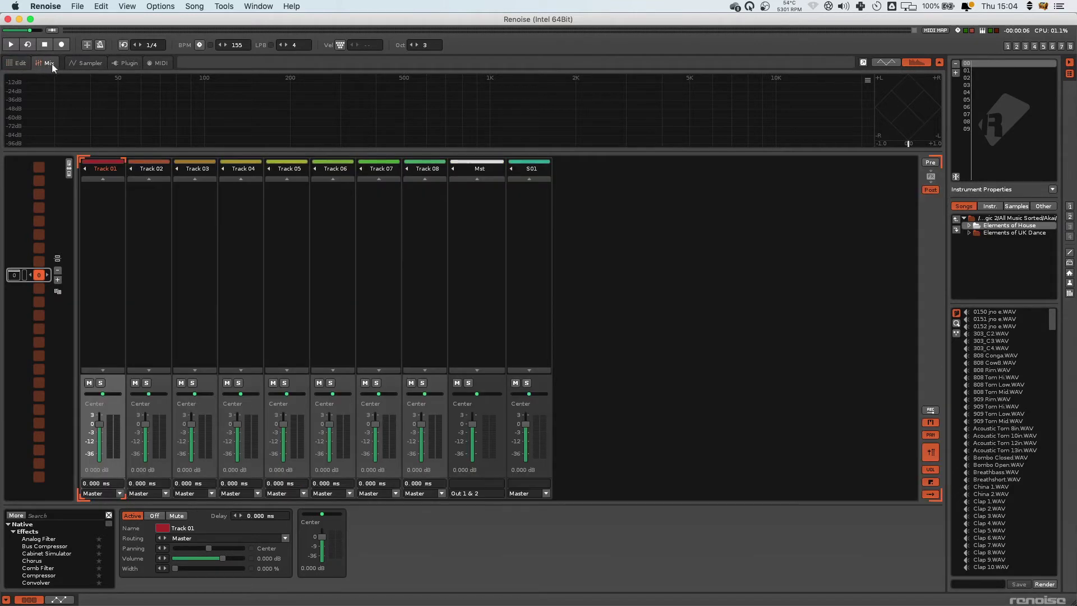
left_click(93, 64)
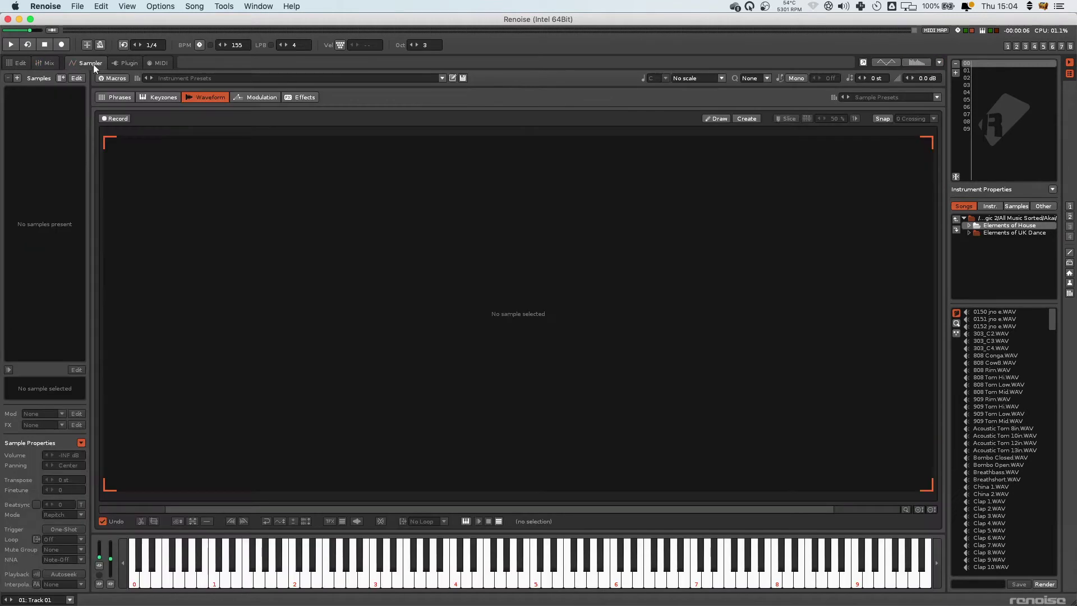
left_click(161, 97)
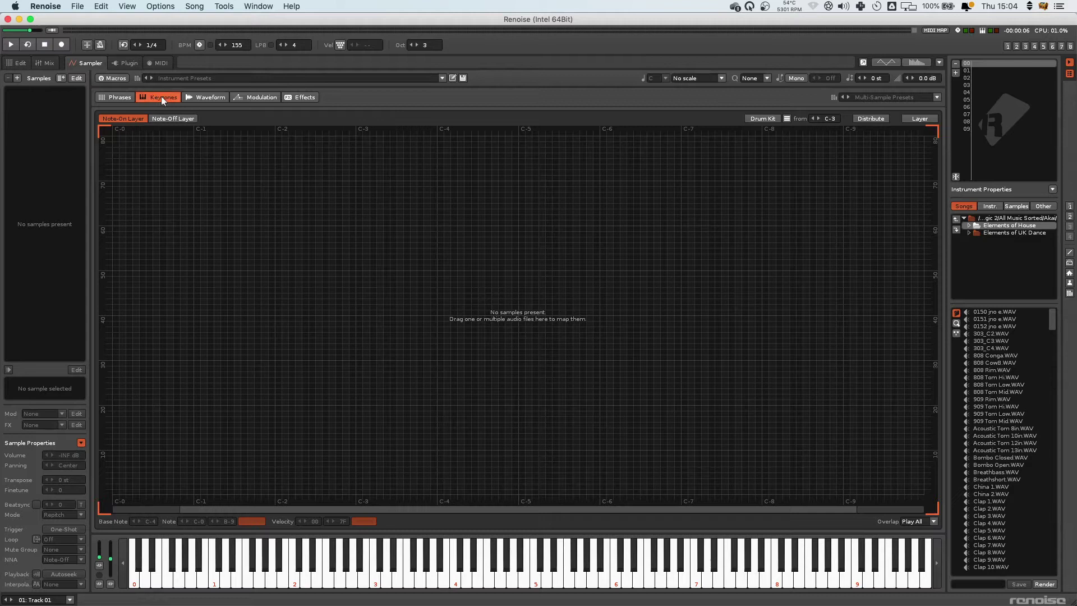
left_click(254, 97)
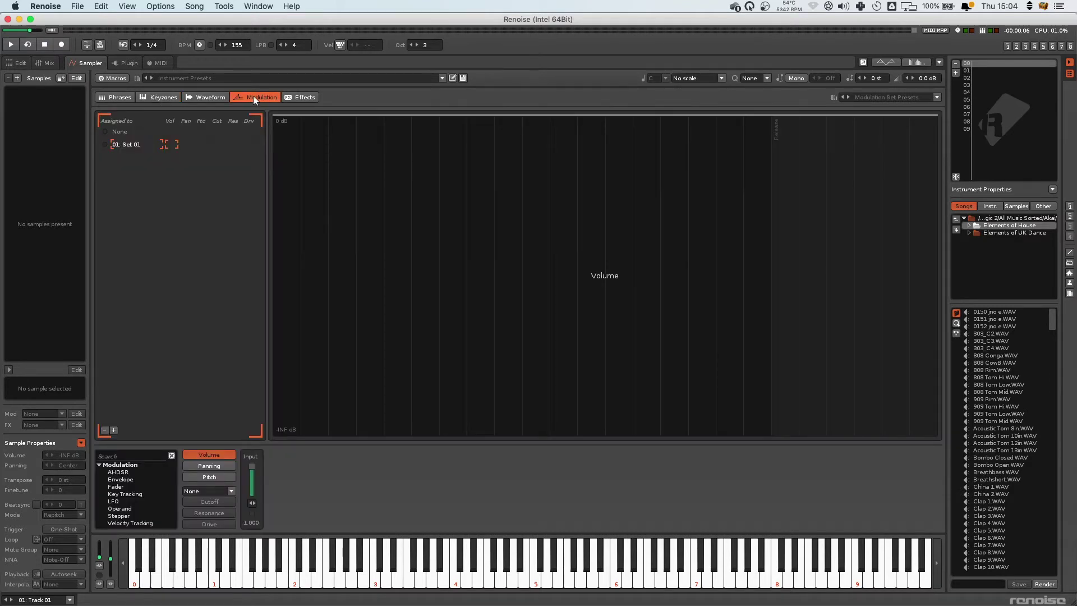
left_click(302, 97)
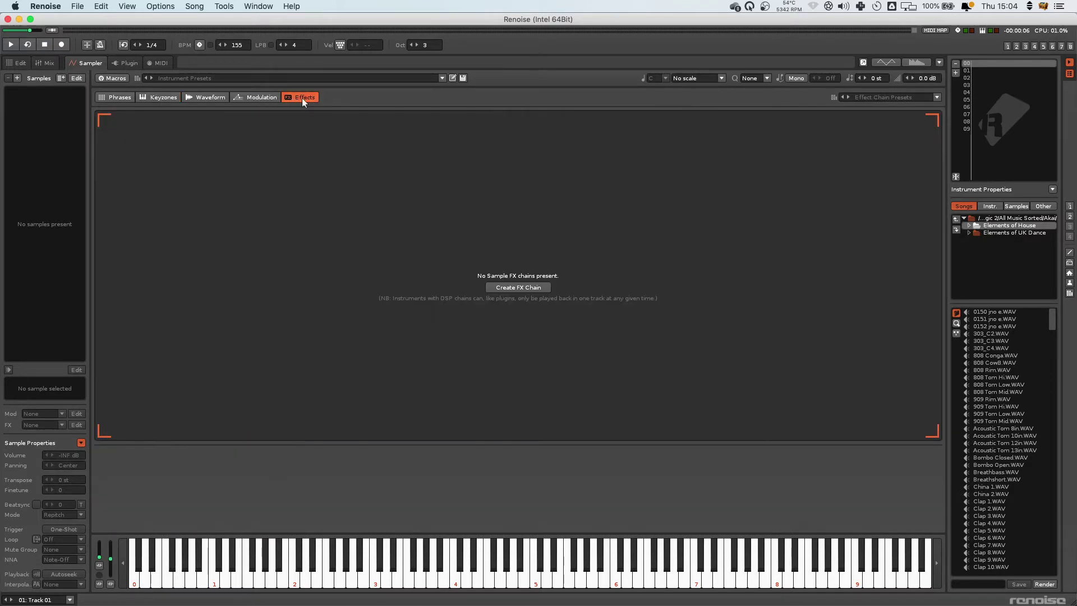
- Cycle through the Plugin, MIDI, Edit and Mix views, ending on the MIDI monitor
key("ctrl+Tab")
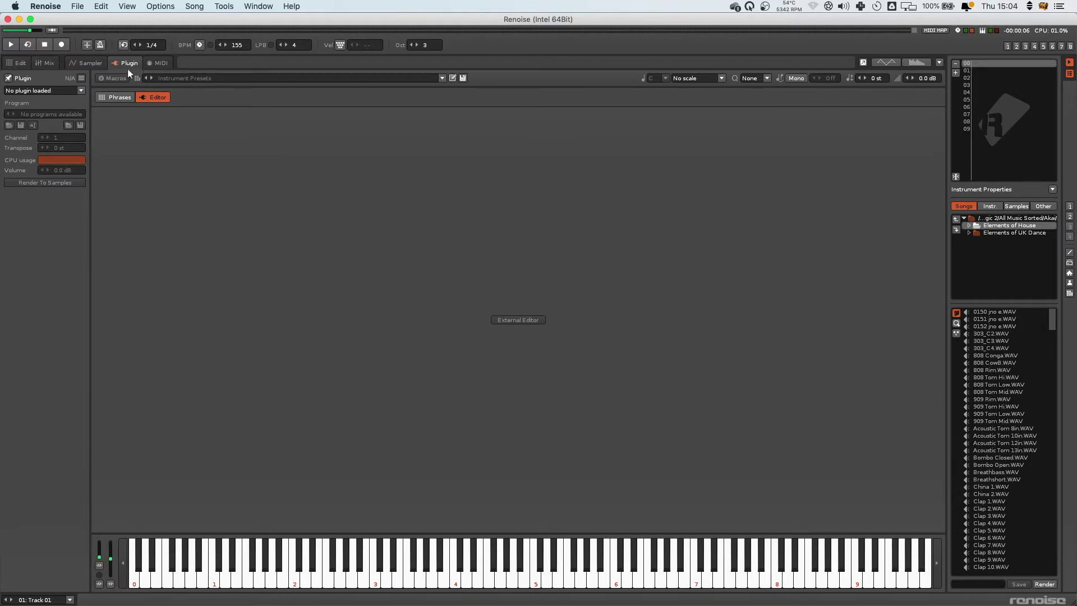
key("ctrl+Tab")
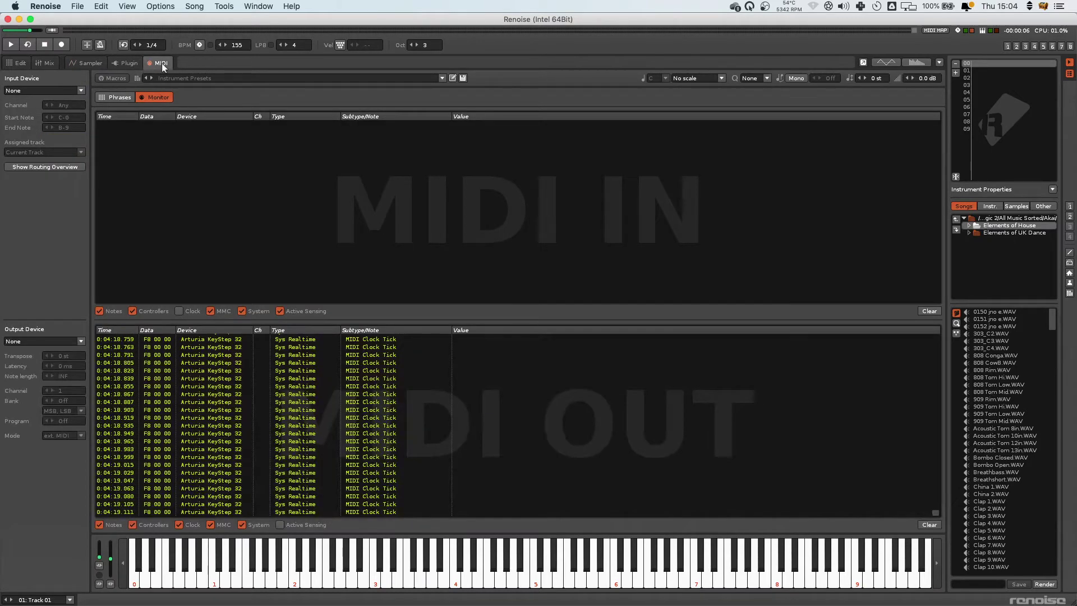
key("ctrl+Tab")
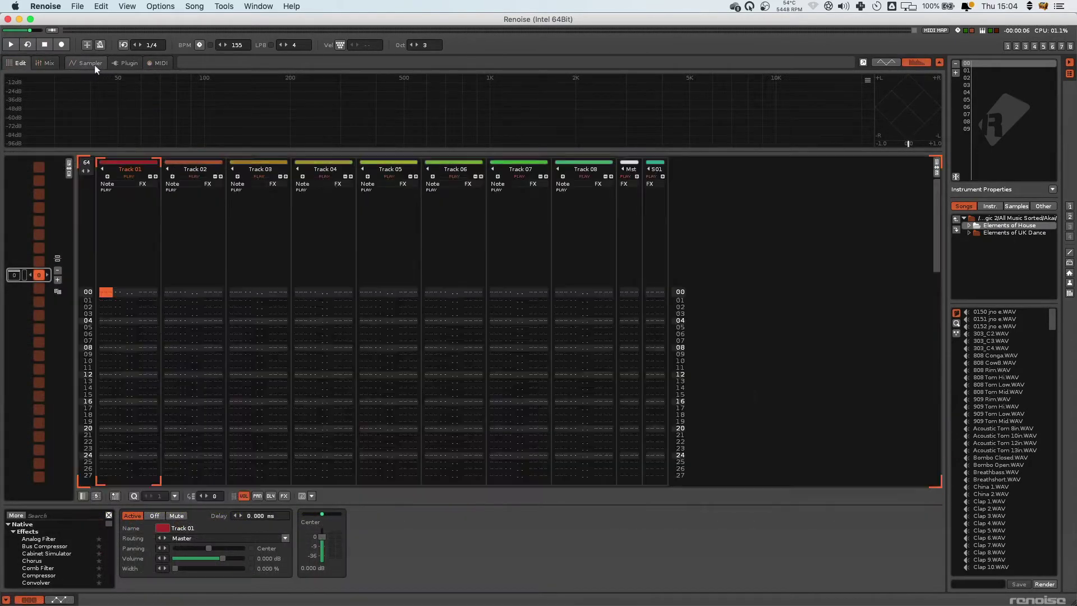
key("ctrl+Tab")
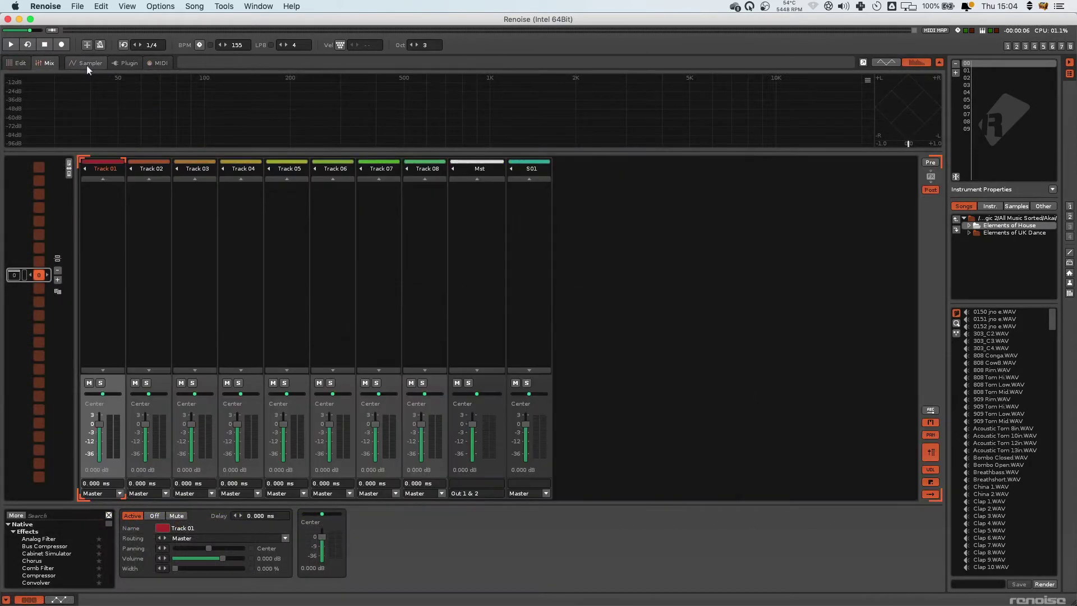
left_click(157, 61)
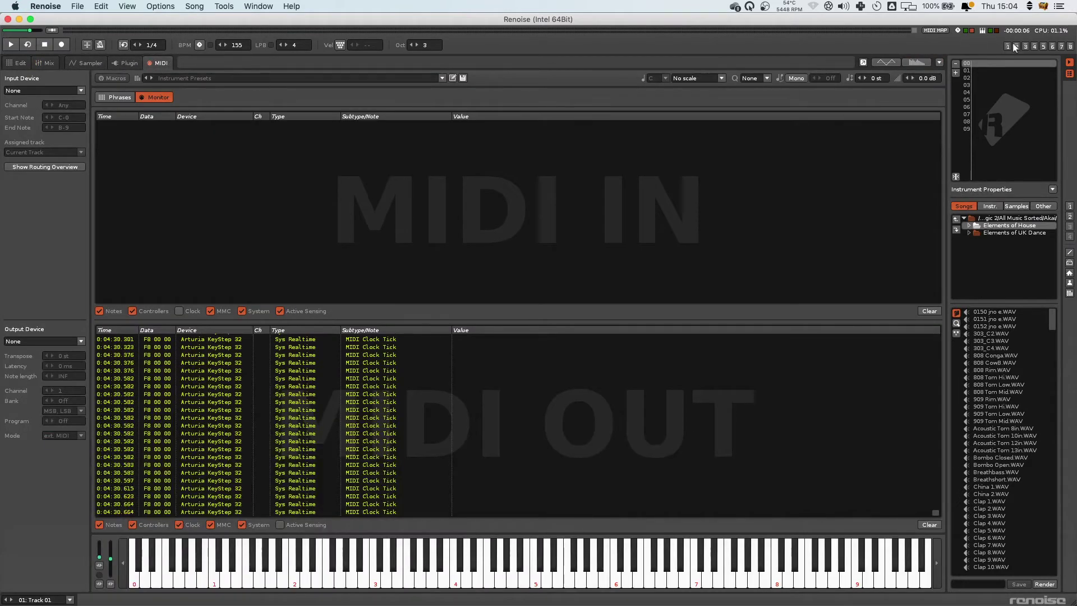
- Try view presets 1 and 2 while moving between the Edit, Mix and MIDI views
left_click(749, 7)
left_click(753, 16)
left_click(1007, 46)
left_click(47, 62)
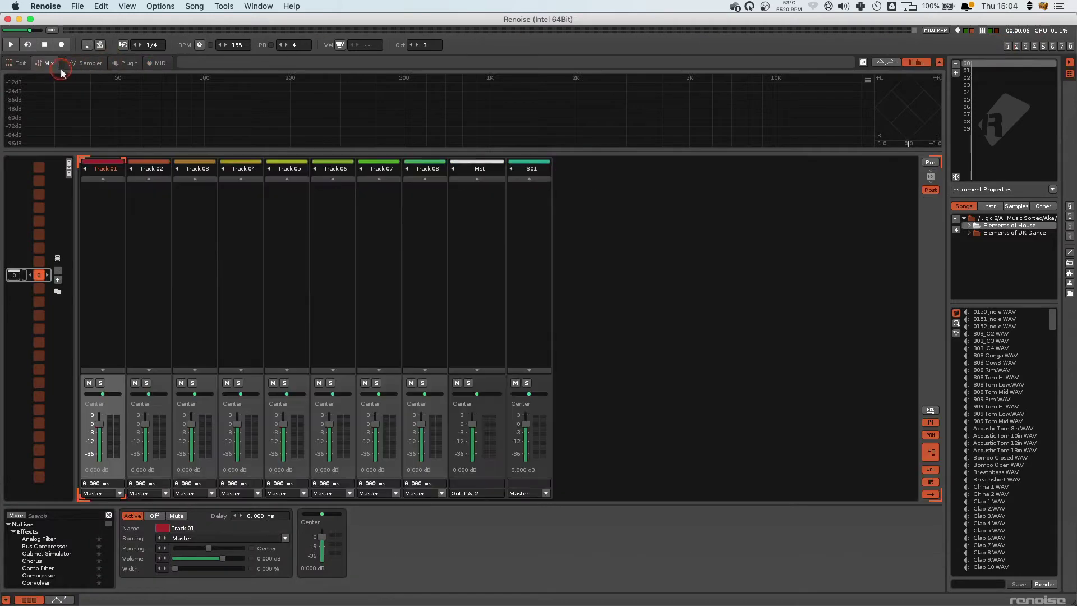
left_click(159, 63)
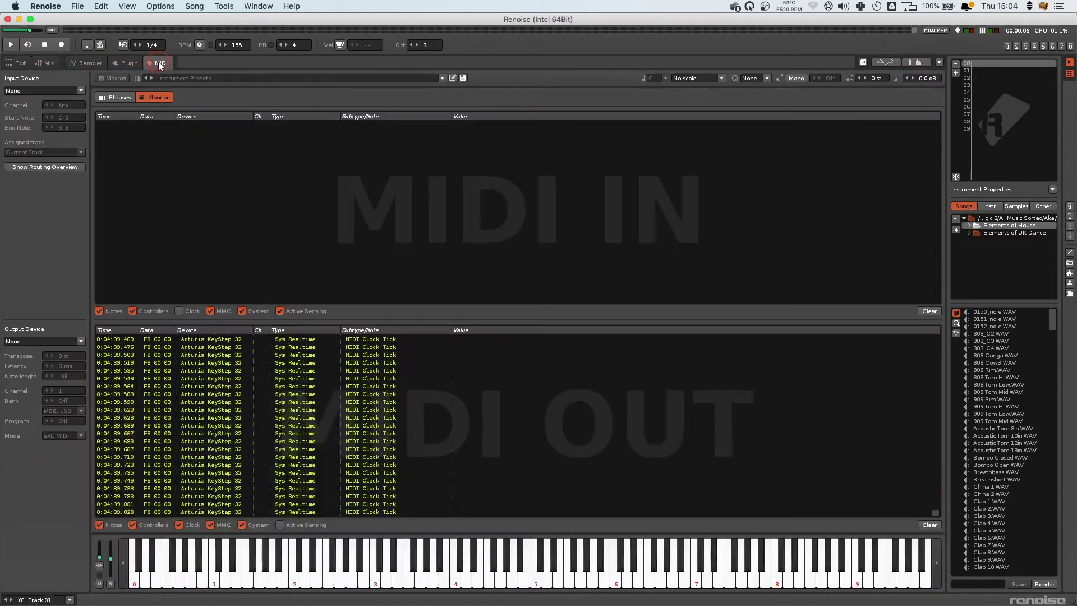
left_click(1016, 47)
left_click(152, 65)
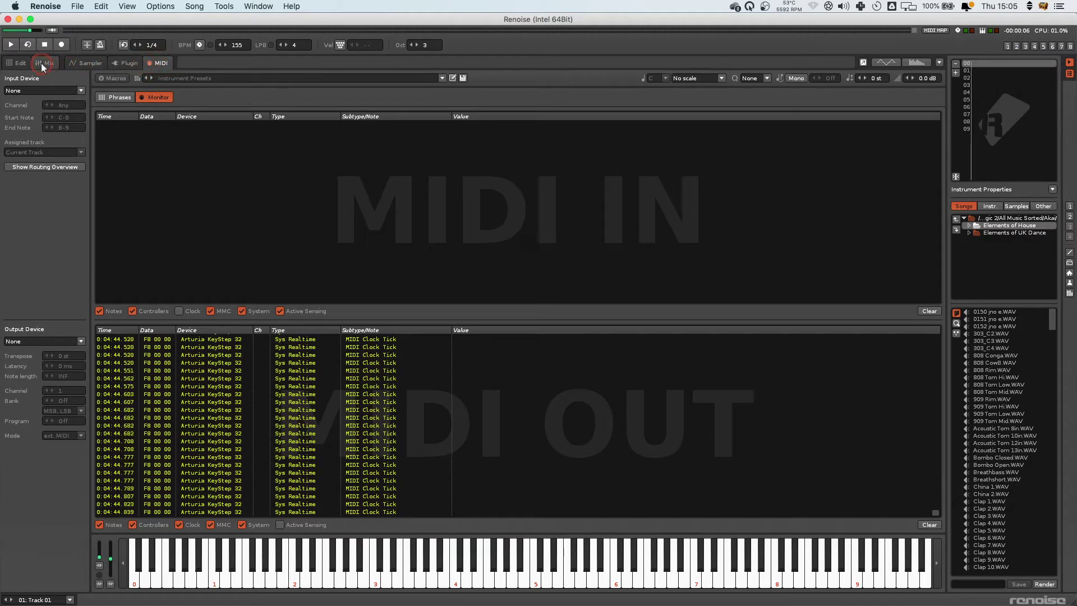
left_click(8, 63)
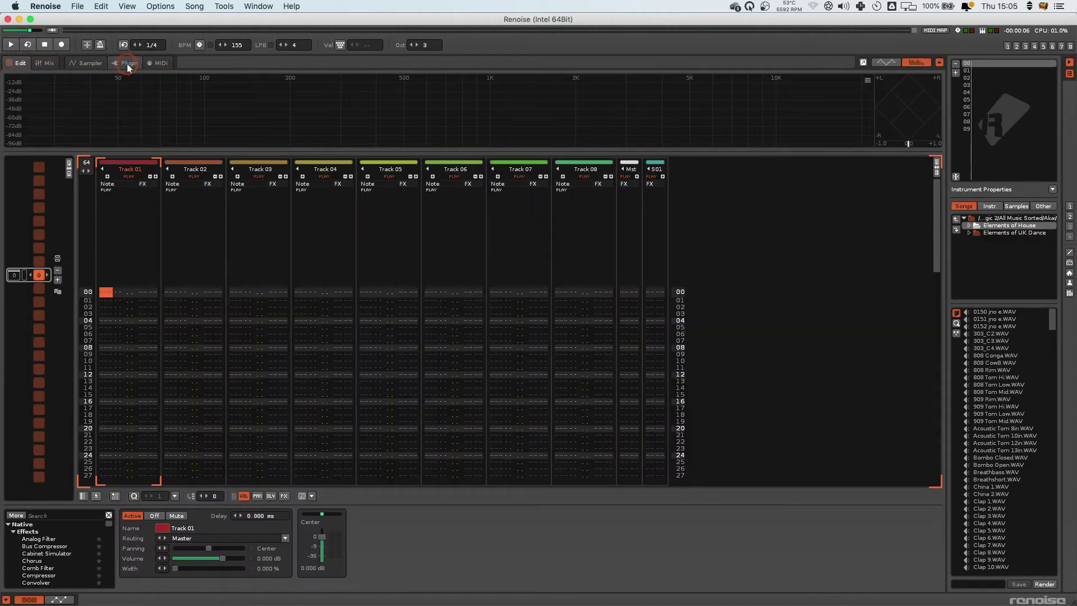
left_click(159, 64)
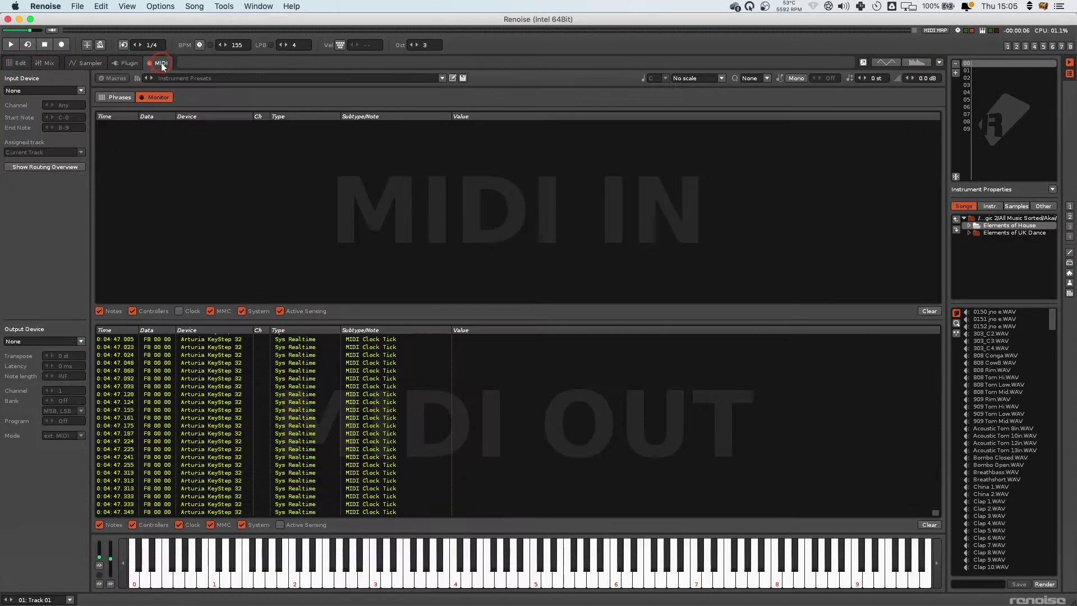
left_click(46, 64)
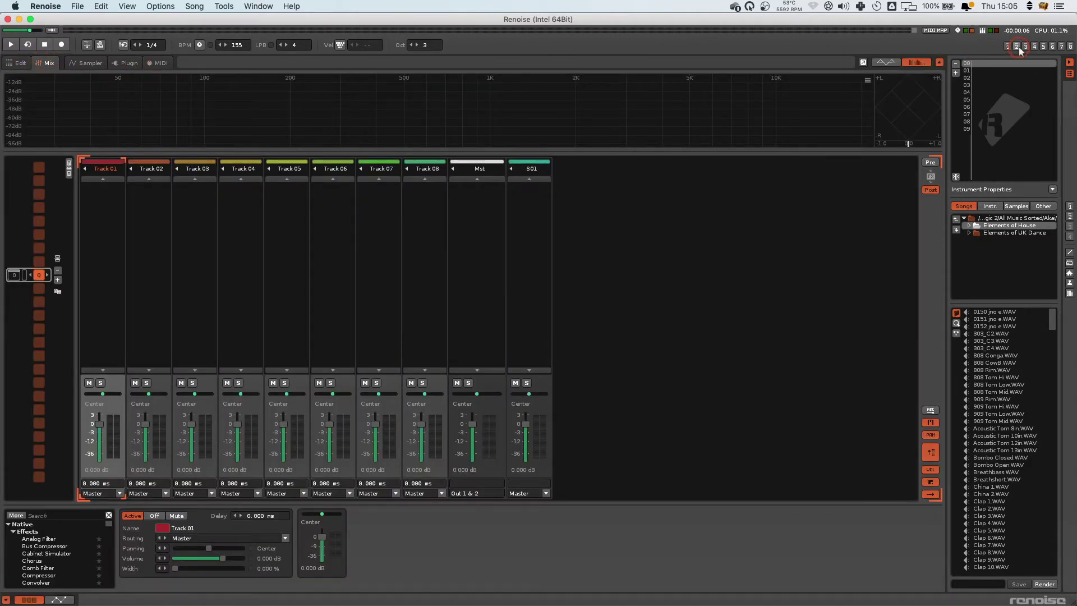
- Switch repeatedly between the Edit, Mix and Sampler views, ending on the sampler's waveform view
key("F1")
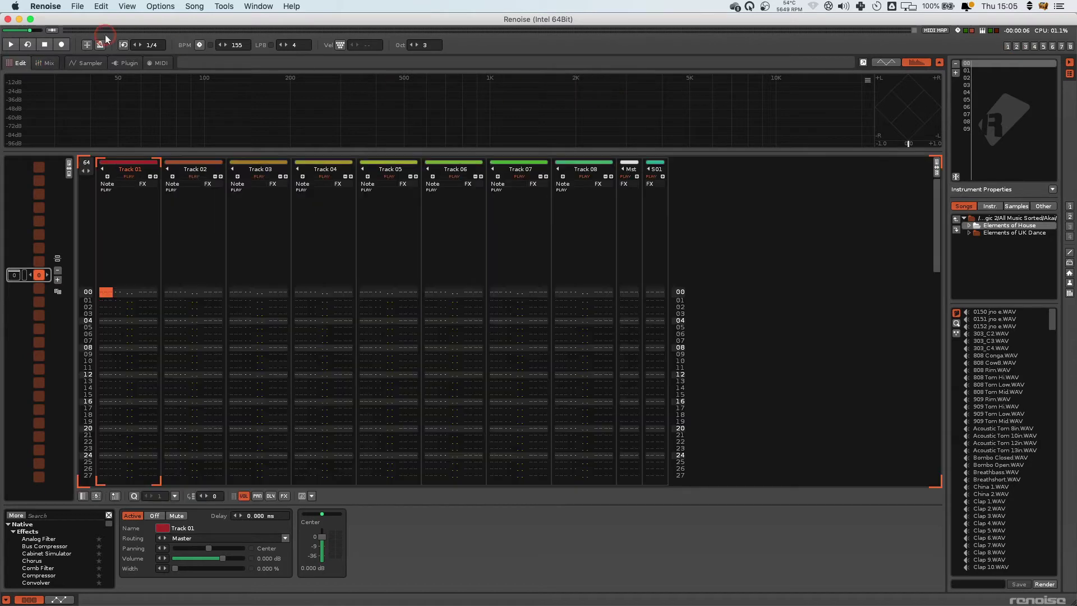
key("F2")
key("F3")
key("F2")
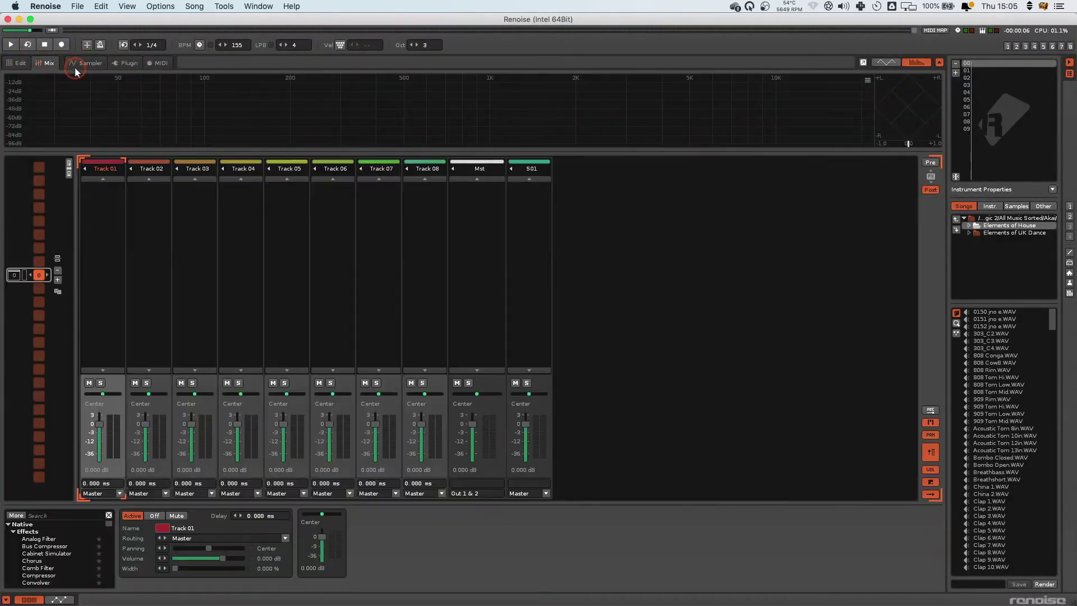
key("F1")
key("F2")
key("F1")
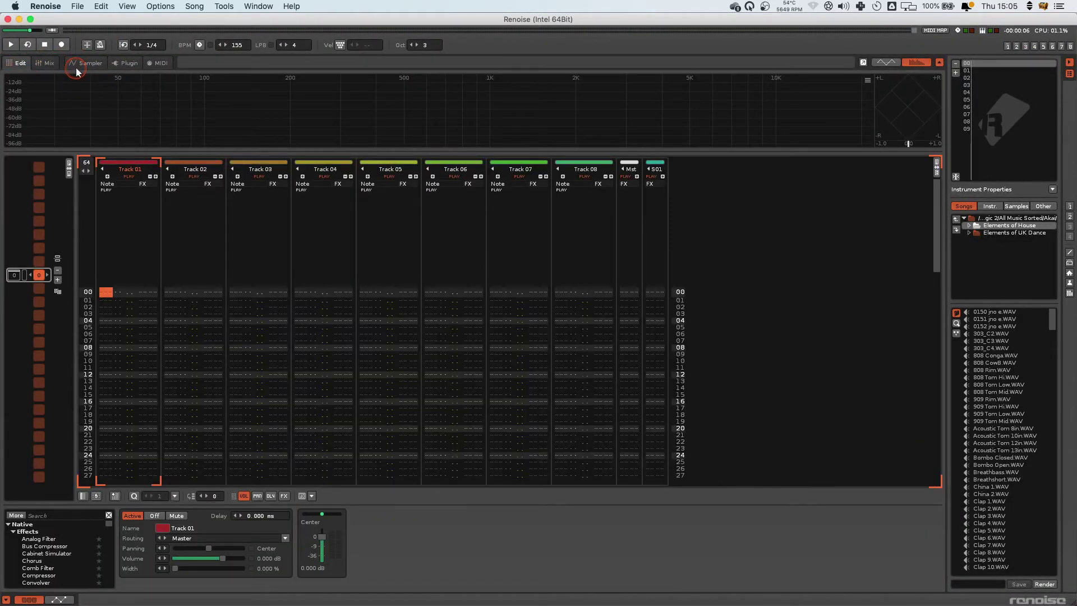
key("F2")
key("F3")
key("F1")
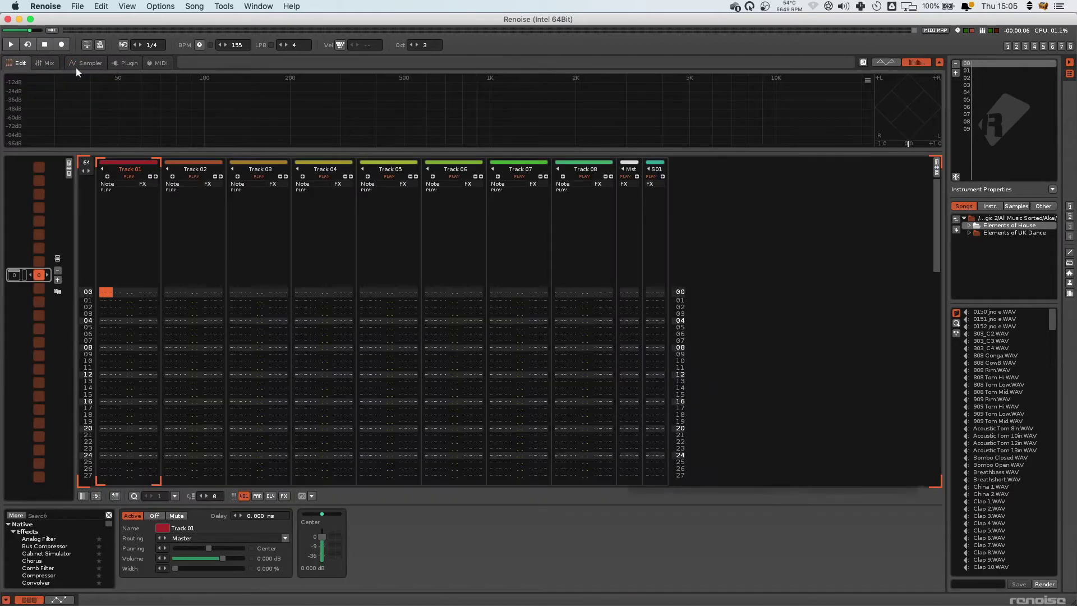
key("F2")
key("F3")
key("F1")
key("F2")
key("F3")
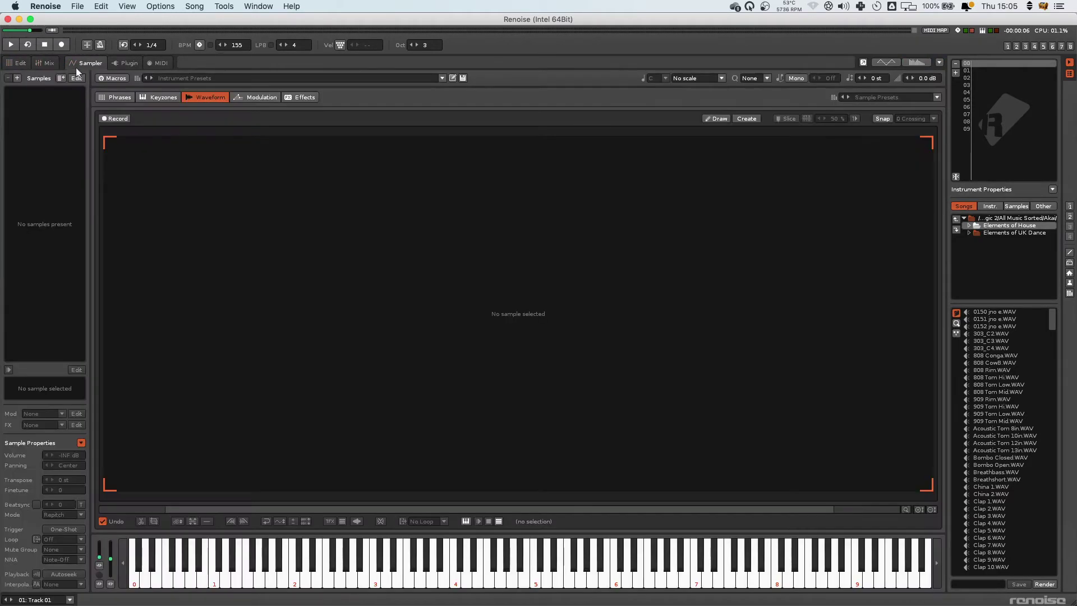
- Return to the pattern editor and select a block from line 00 of Track 01 to line 16 of Track 03
left_click(17, 63)
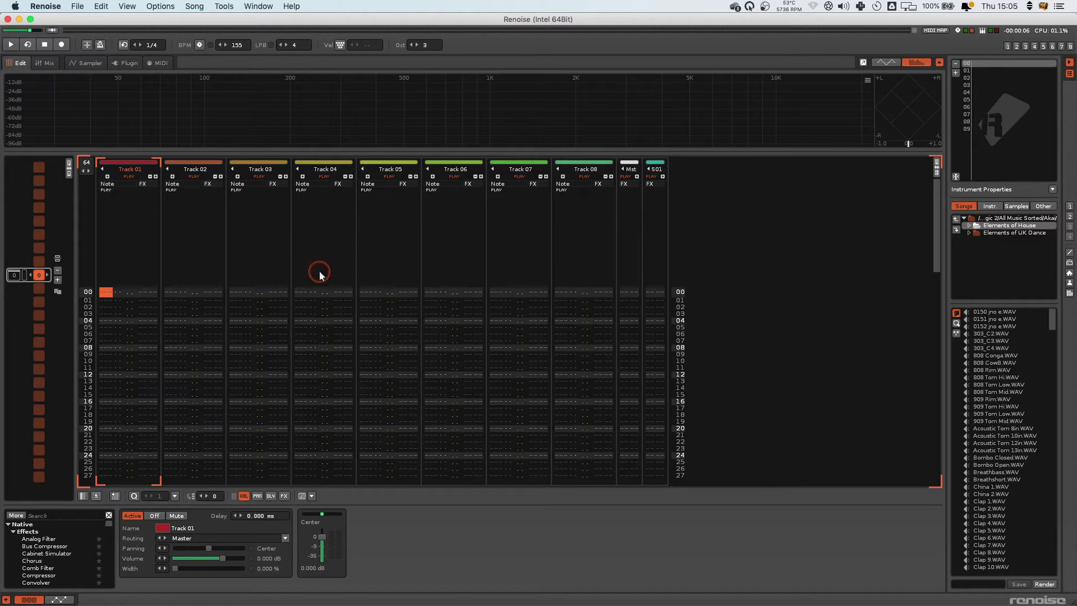
left_click_drag(166, 297, 113, 294)
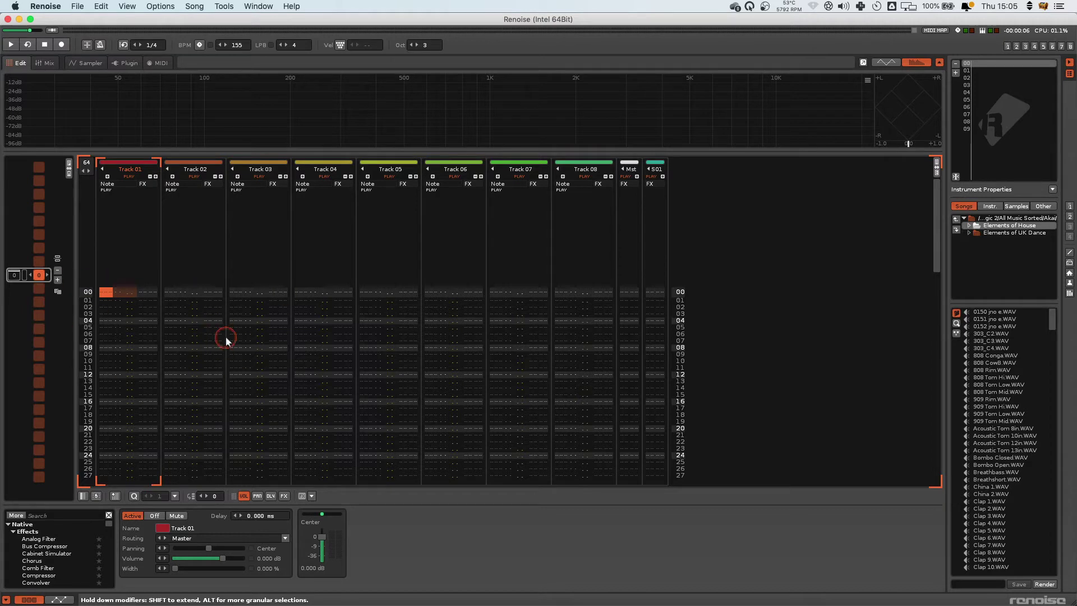
left_click(269, 405, "shift")
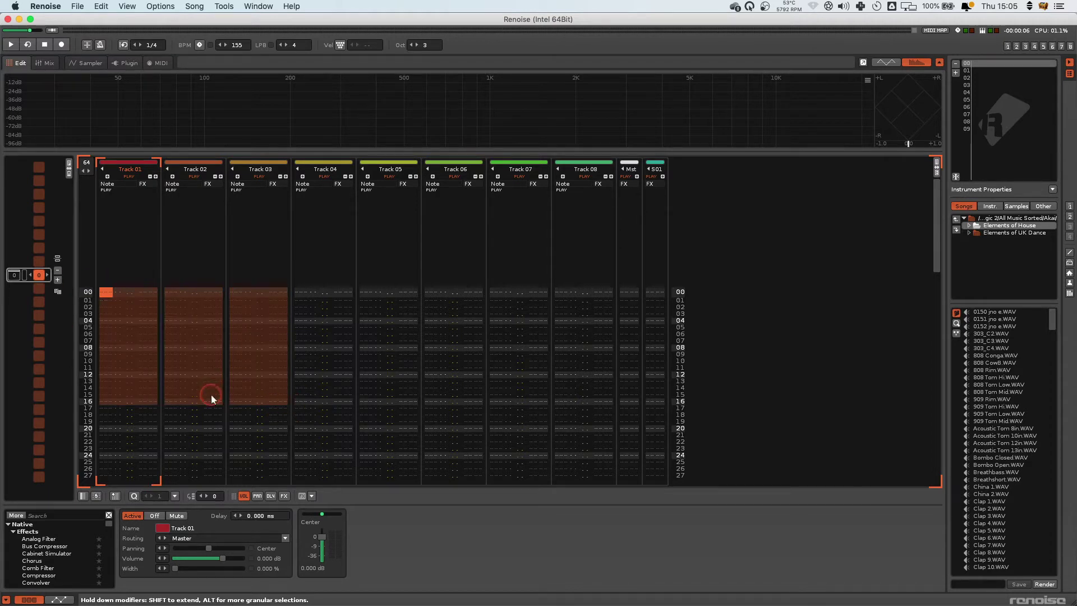
left_click_drag(140, 293, 454, 344)
- Start a new selection at line 00 of Track 01 and extend it down to line 02 and across the track's columns
left_click(112, 294)
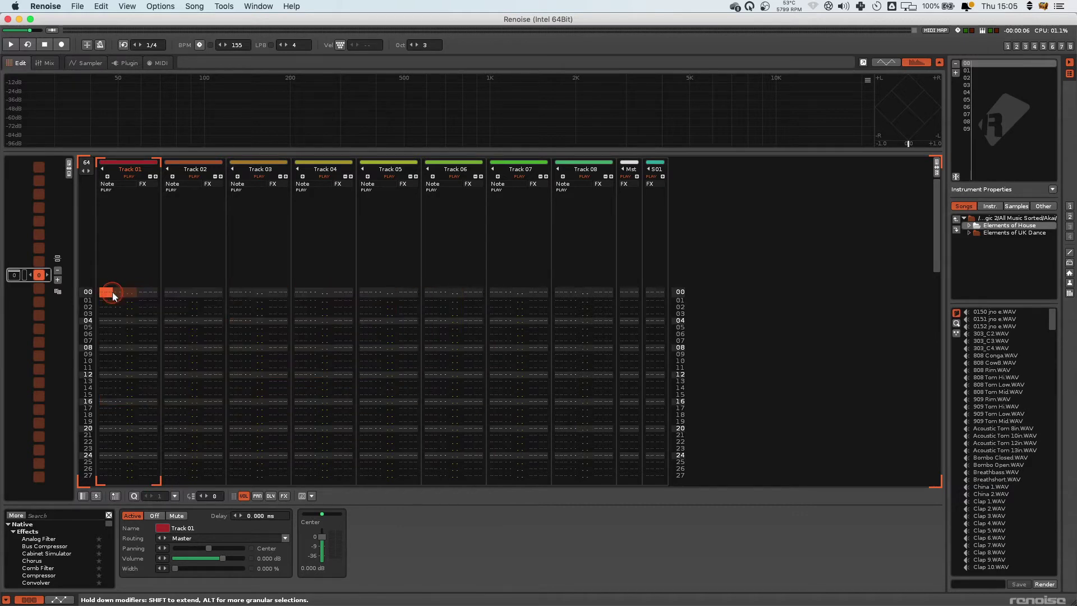
key("shift+Down")
key("shift+Down")
key("shift+Right")
key("shift+Right")
key("shift+Right")
key("shift+Right")
key("shift+Right")
key("shift+Right")
key("shift+Right")
key("shift+Right")
key("shift+Right")
key("shift+Right")
key("shift+Right")
key("shift+Right")
key("shift+Right")
key("shift+Right")
key("shift+Right")
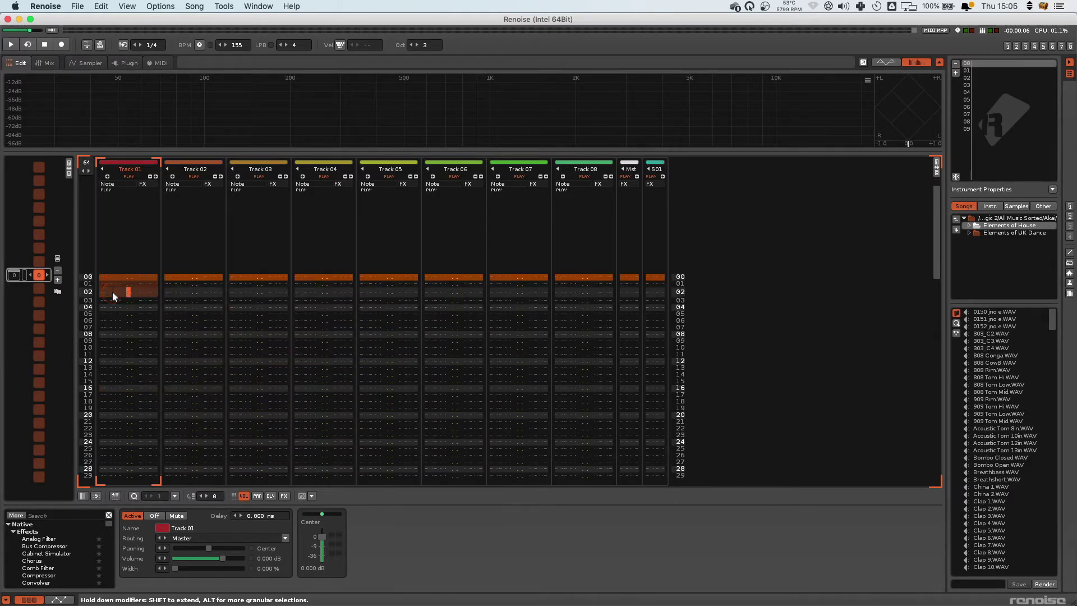
- Extend the selection from Track 01 across to Track 07 and down to line 25
key("shift+Down")
key("shift+Down")
key("shift+Right")
key("shift+Right")
key("shift+Right")
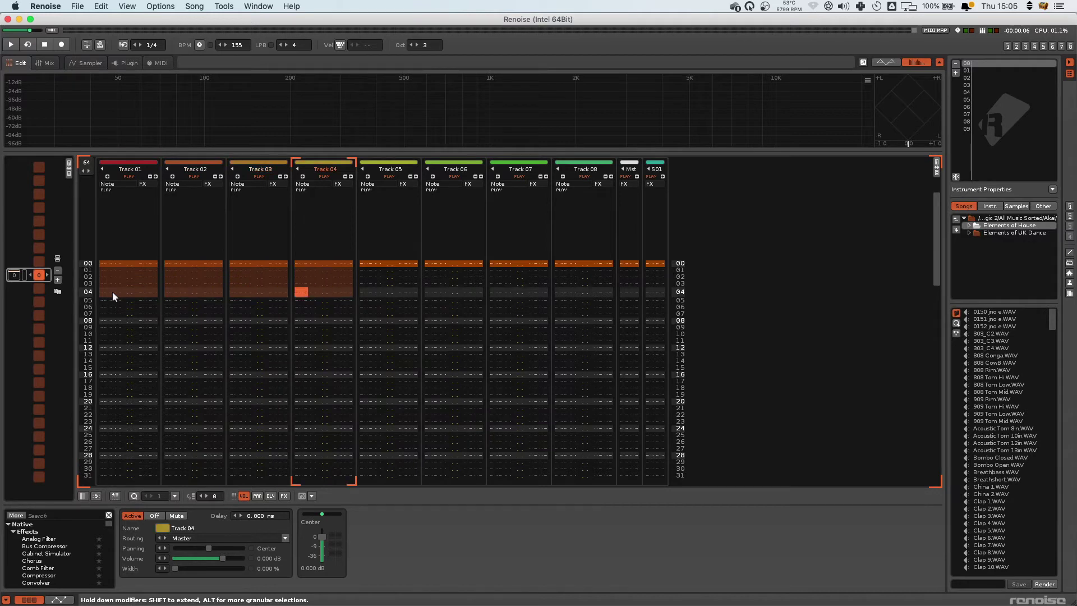
key("shift+Down")
key("shift+Down")
key("shift+Down")
key("shift+Down")
key("shift+Down")
key("shift+Down")
key("shift+Right")
key("shift+Right")
key("shift+Right")
key("shift+Right")
key("shift+Right")
key("shift+Right")
key("shift+Right")
key("shift+Right")
key("shift+Right")
key("shift+Right")
key("shift+Right")
key("shift+Right")
key("shift+Right")
key("shift+Right")
key("shift+Right")
key("shift+Down")
key("shift+Down")
key("shift+Down")
key("shift+Down")
key("shift+Down")
key("shift+Down")
key("shift+Down")
key("shift+Down")
key("shift+Down")
key("shift+Down")
key("shift+Down")
key("shift+Down")
key("shift+Down")
key("shift+Down")
key("shift+Down")
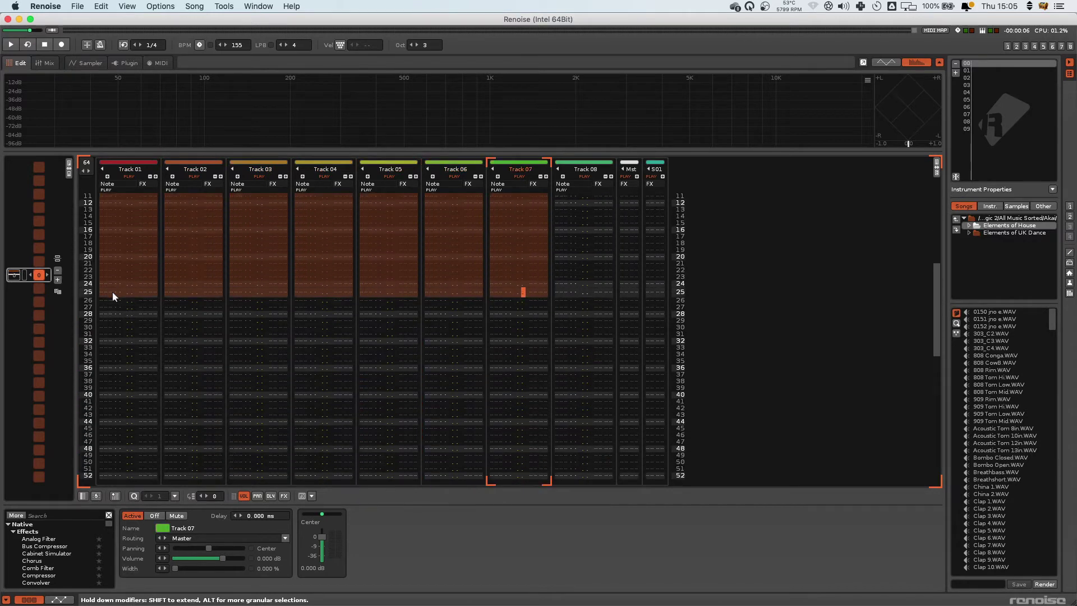
- Select a new block covering all columns of Track 01 to Track 07, from line 00 to line 24
left_click_drag(113, 292, 511, 392)
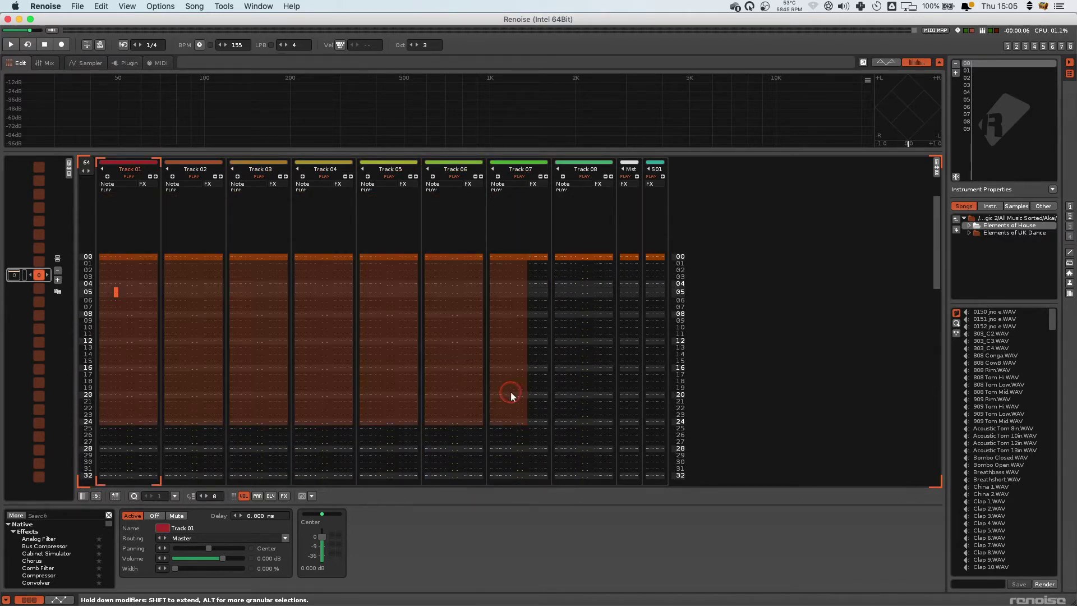
left_click(544, 418, "shift")
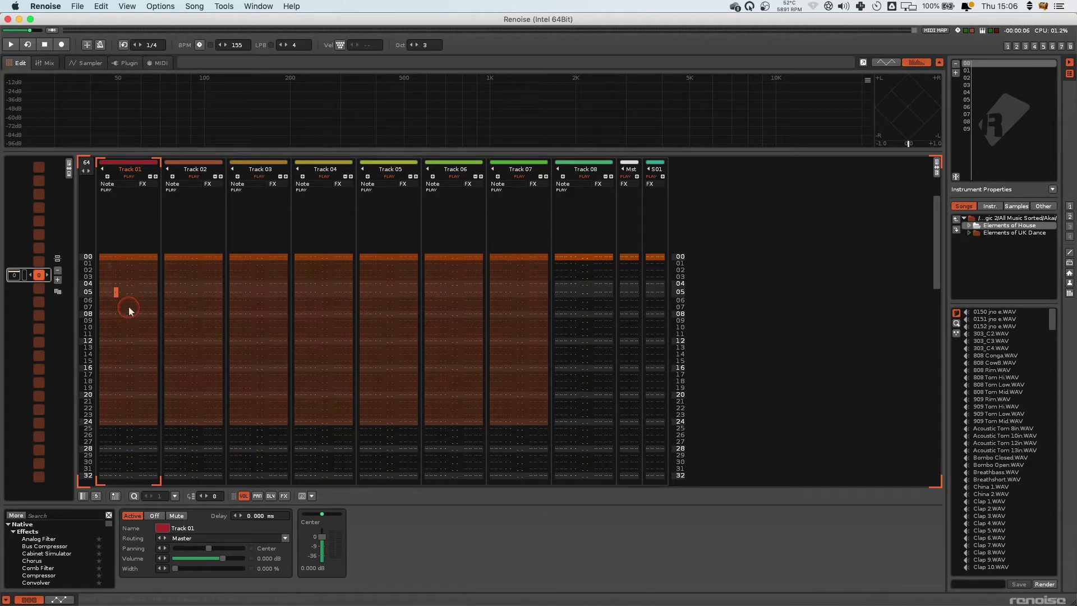
- Place the cursor in Track 01 and jump it forward track by track to Track 06
left_click(107, 260)
key("Tab")
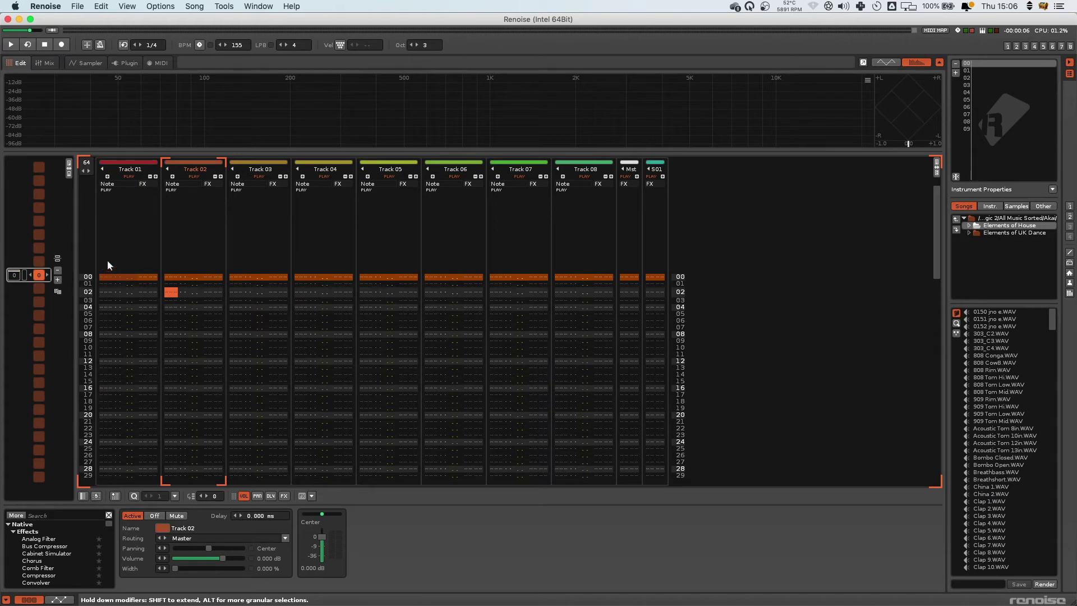
key("Tab")
key("Tab")
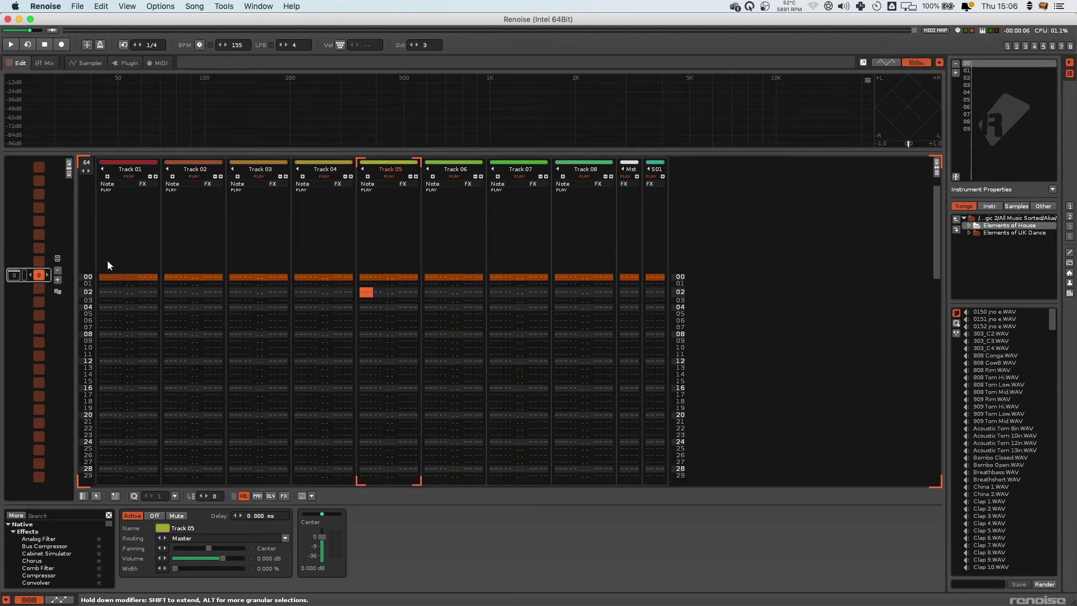
key("Tab")
key("Tab")
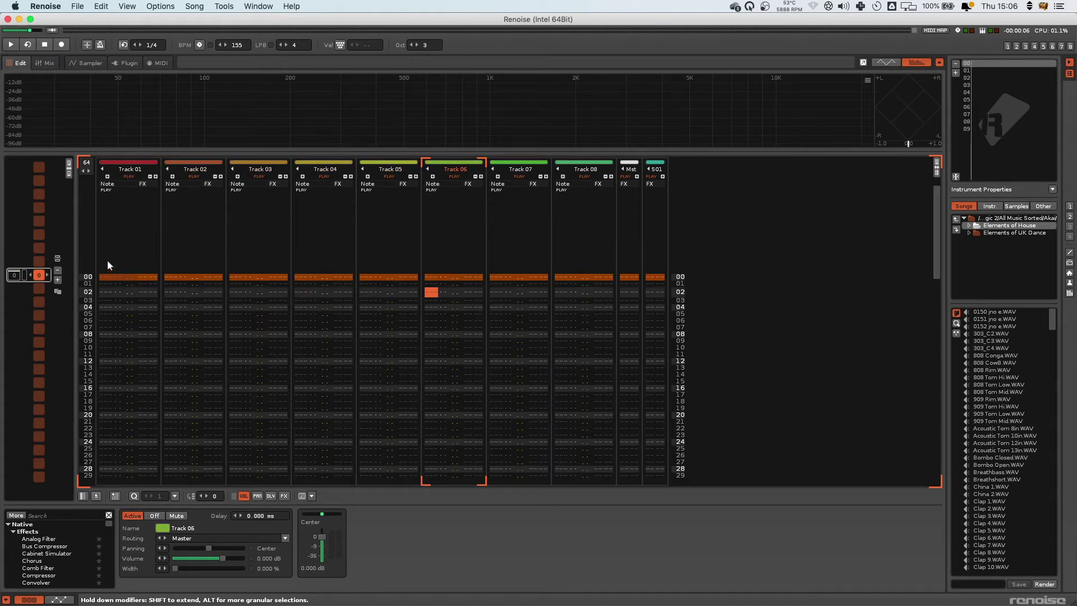
- Jump the cursor backward and forward between tracks as far as Track 07, ending on Track 02
key("shift+Tab")
key("shift+Tab")
key("shift+Tab")
key("shift+Tab")
key("Tab")
key("Tab")
key("Tab")
key("Tab")
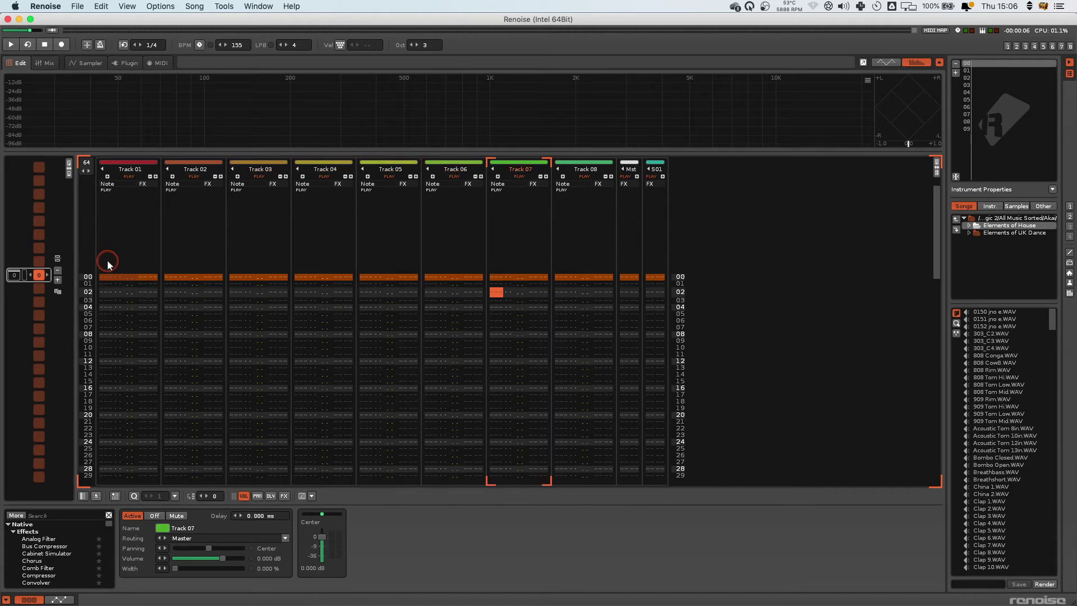
key("shift+Tab")
key("shift+Tab")
key("shift+Tab")
key("shift+Tab")
key("shift+Tab")
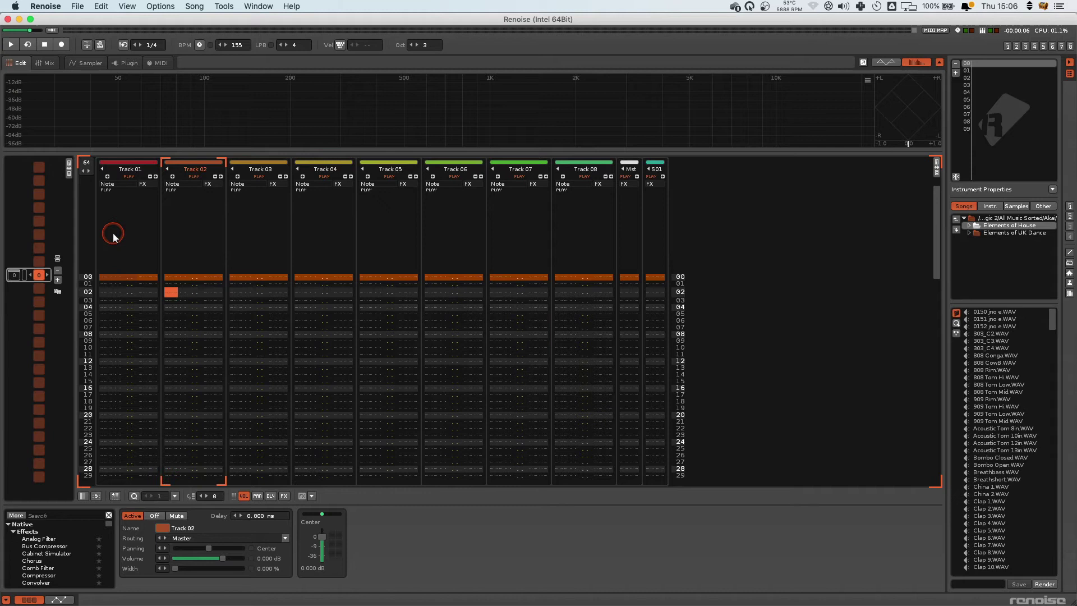
- Add two note columns to Track 02, jump from its columns to Track 03 and return to line 00
left_click(173, 176)
left_click(173, 176)
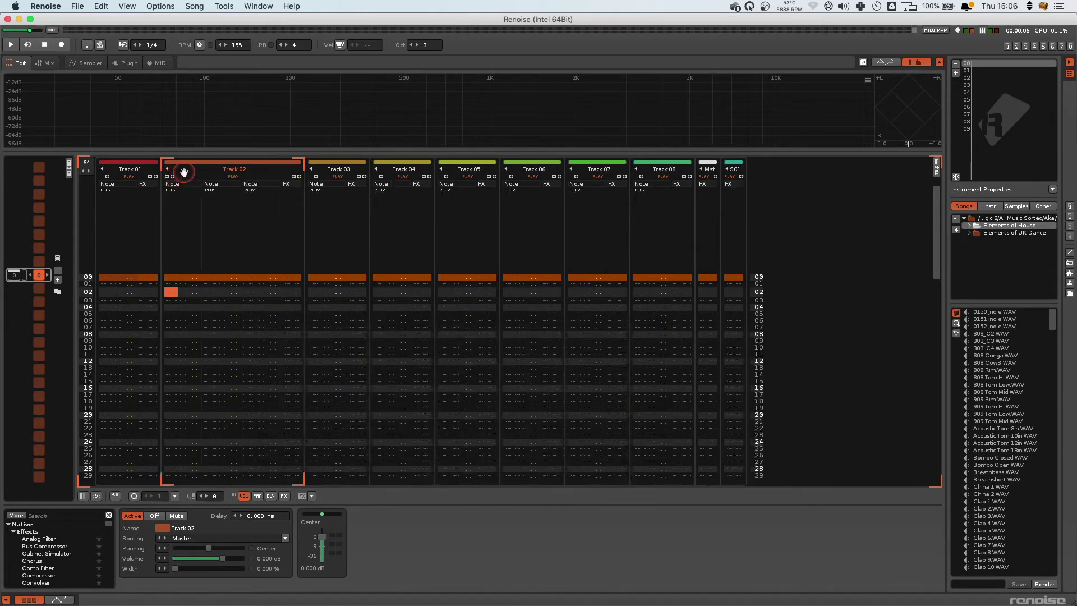
left_click(247, 292)
key("Tab")
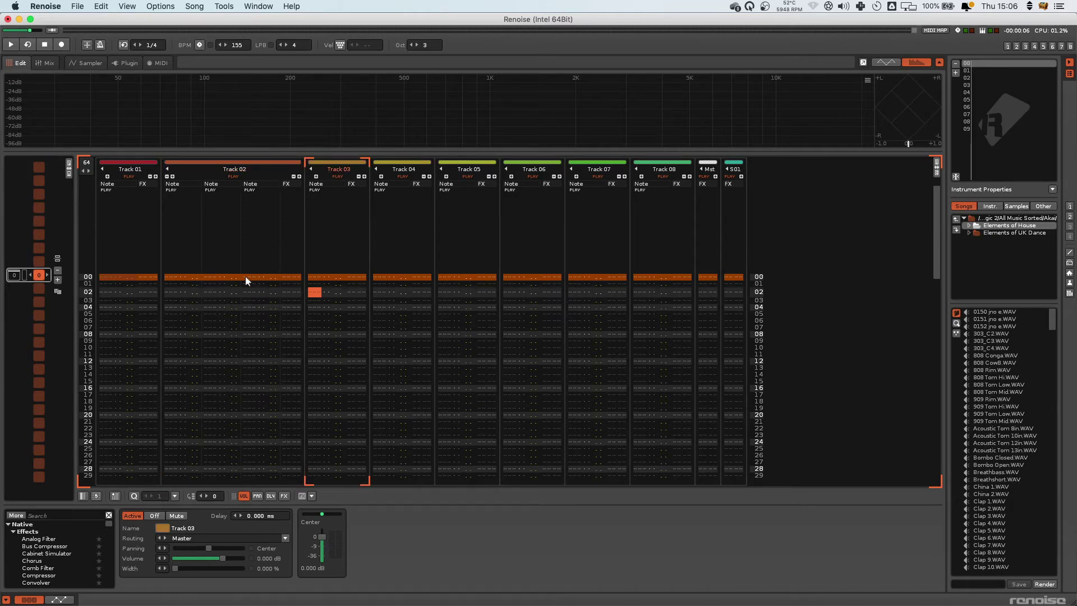
left_click(208, 280)
scroll(208, 284, "up", 2)
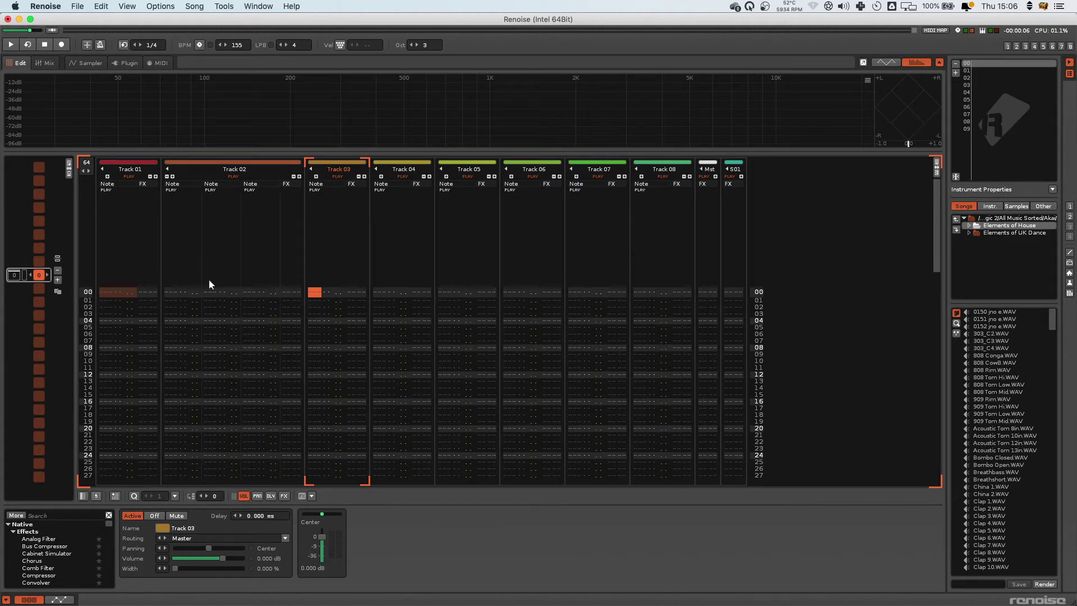
- Remove the two extra note columns from Track 02
left_click(168, 177)
left_click(168, 176)
left_click(168, 176)
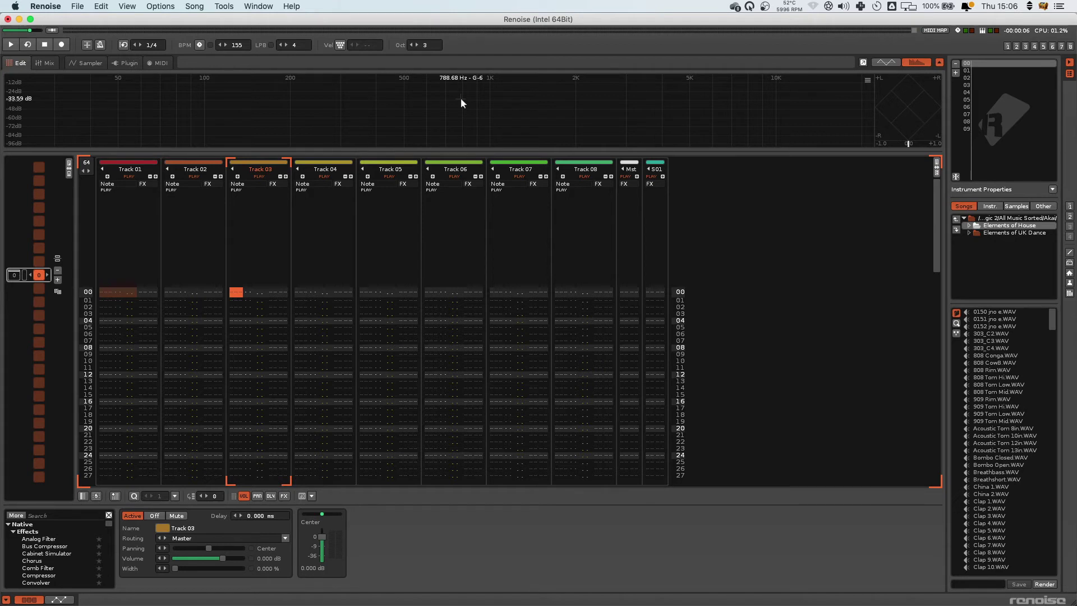
- In Track 03, wrap the cursor upward from line 00 to line 63, then page back up to line 00
left_click(242, 296)
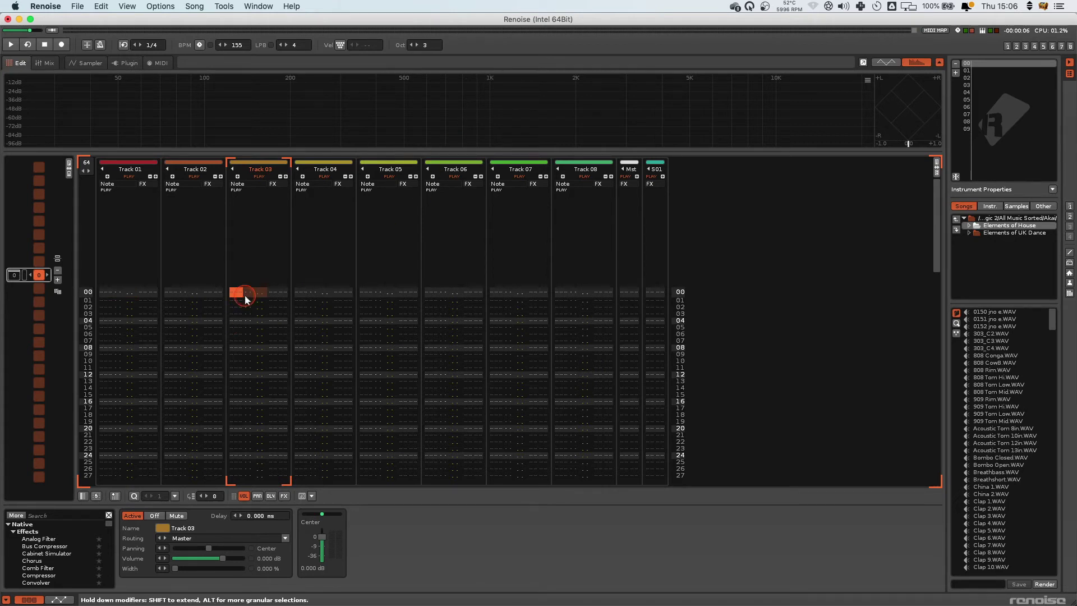
key("Up")
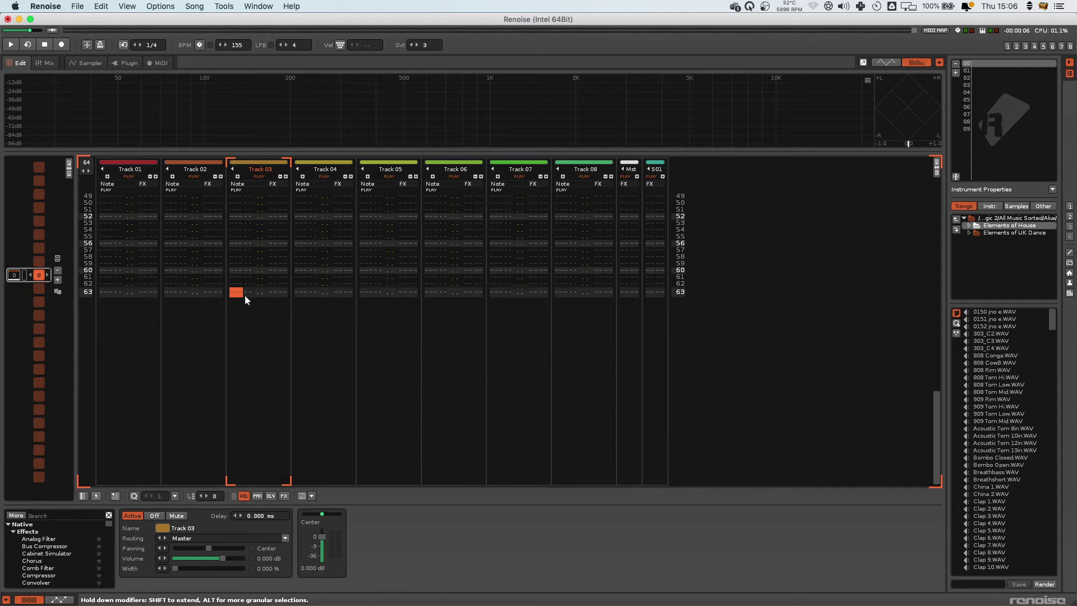
key("Page_Up")
key("Page_Up")
key("Page_Up")
key("Page_Up")
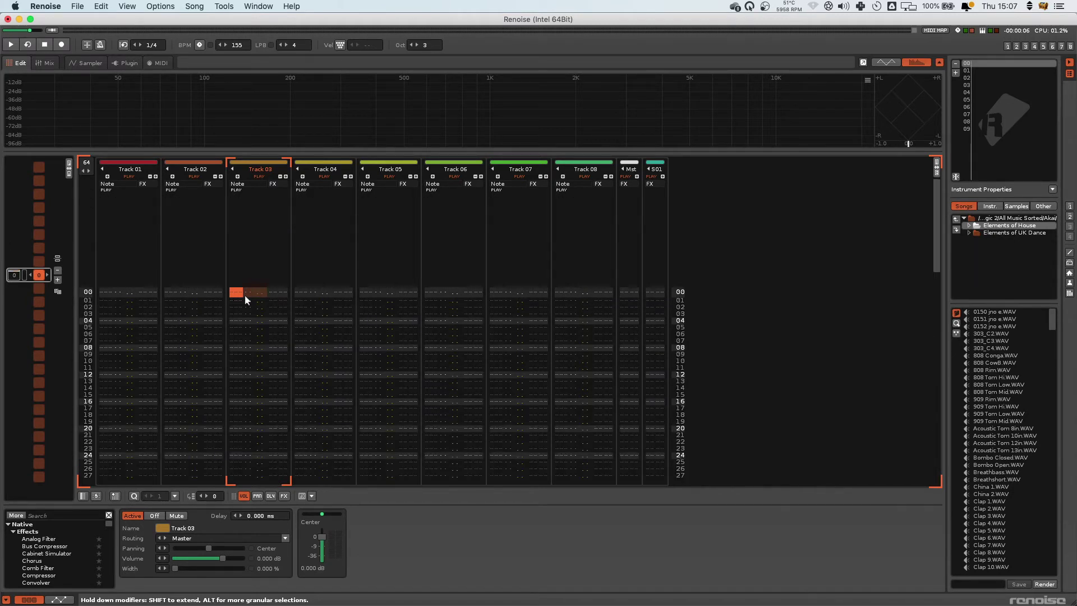
- Page the Track 03 cursor down to line 63 and wrap it back and forth between lines 63 and 00
key("Page_Down")
key("Page_Down")
key("Page_Down")
key("Page_Down")
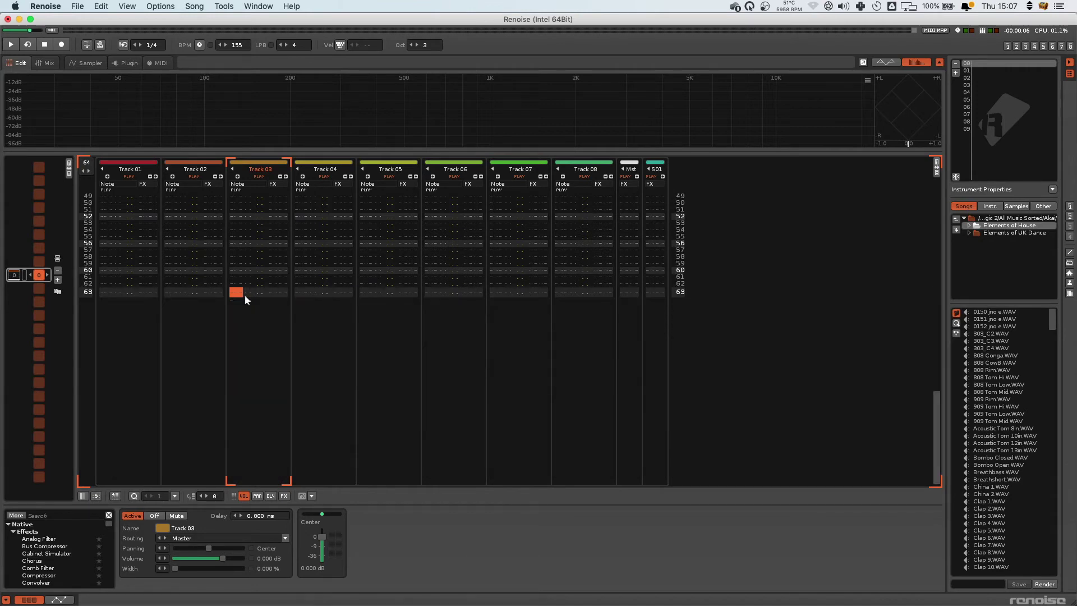
key("Down")
key("Up")
key("Down")
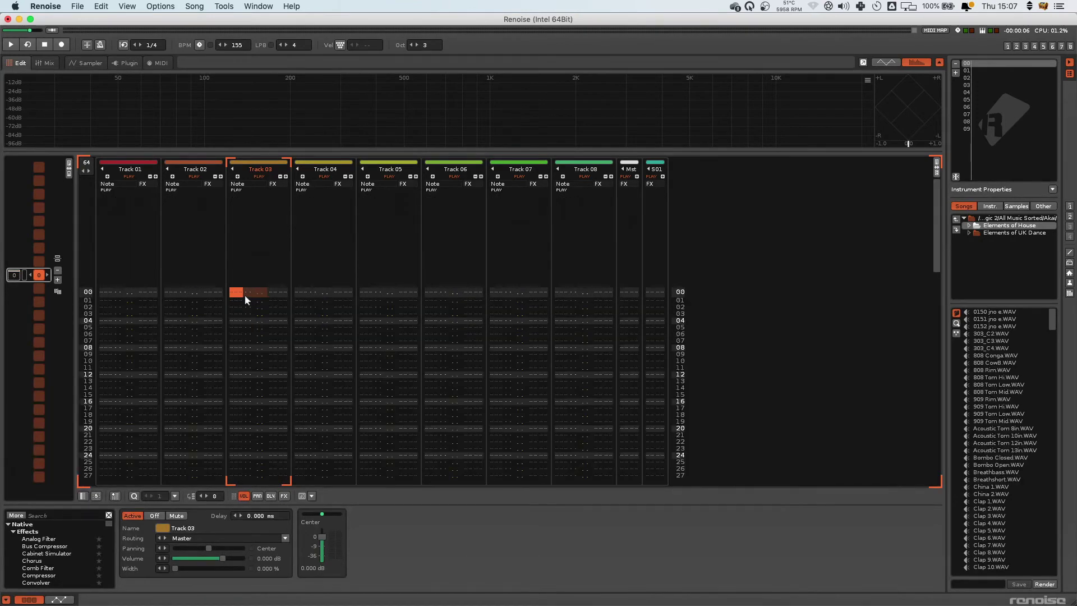
key("Up")
key("Down")
- Page the Track 03 cursor down to line 63, up to line 00 and down to line 63 again
key("Page_Down")
key("Page_Down")
key("Page_Down")
key("Page_Down")
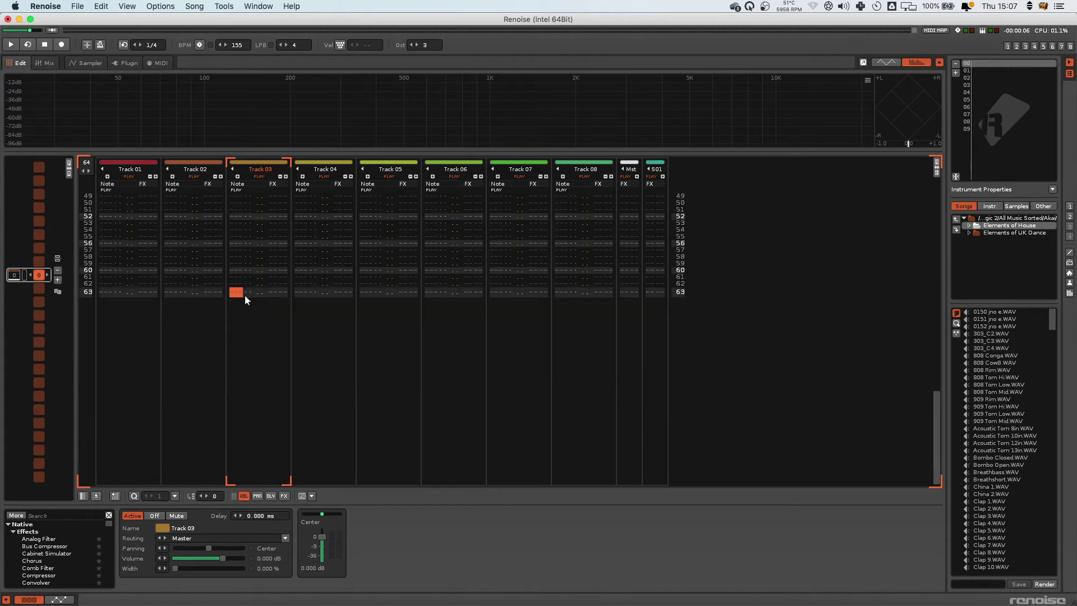
key("Page_Up")
key("Page_Up")
key("Page_Up")
key("Page_Up")
key("Page_Down")
key("Page_Down")
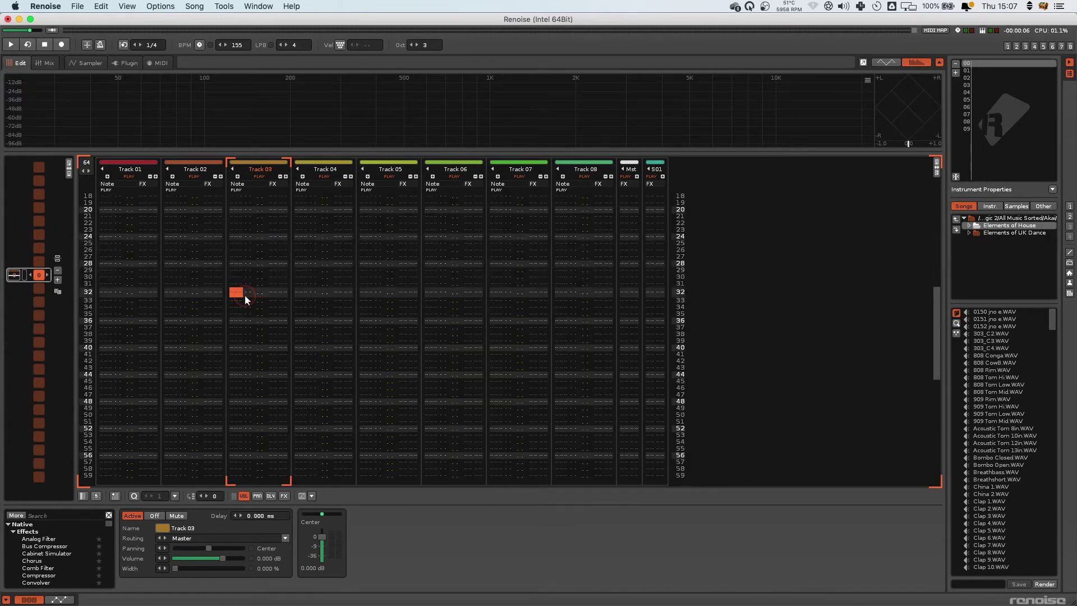
key("Page_Down")
key("Page_Down")
- Wrap the cursor repeatedly across the pattern boundary between its first and last lines in Track 03
key("Up")
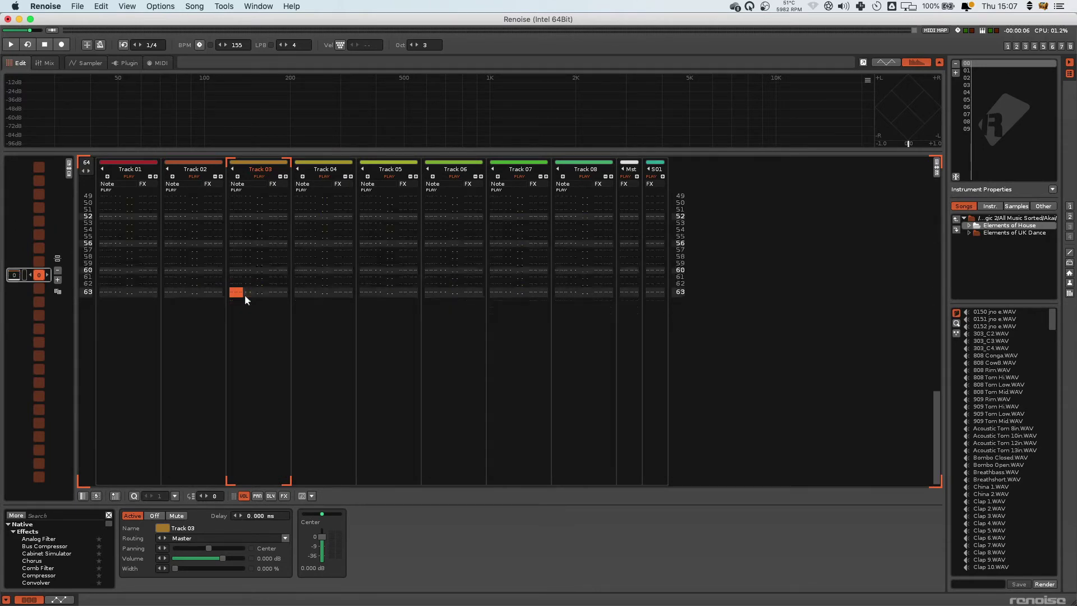
key("Down")
key("Up")
key("Down")
key("Up")
- Move the cursor to line 47 of Track 01 and toggle the option to follow the player's position
left_click(318, 260)
left_click(129, 212)
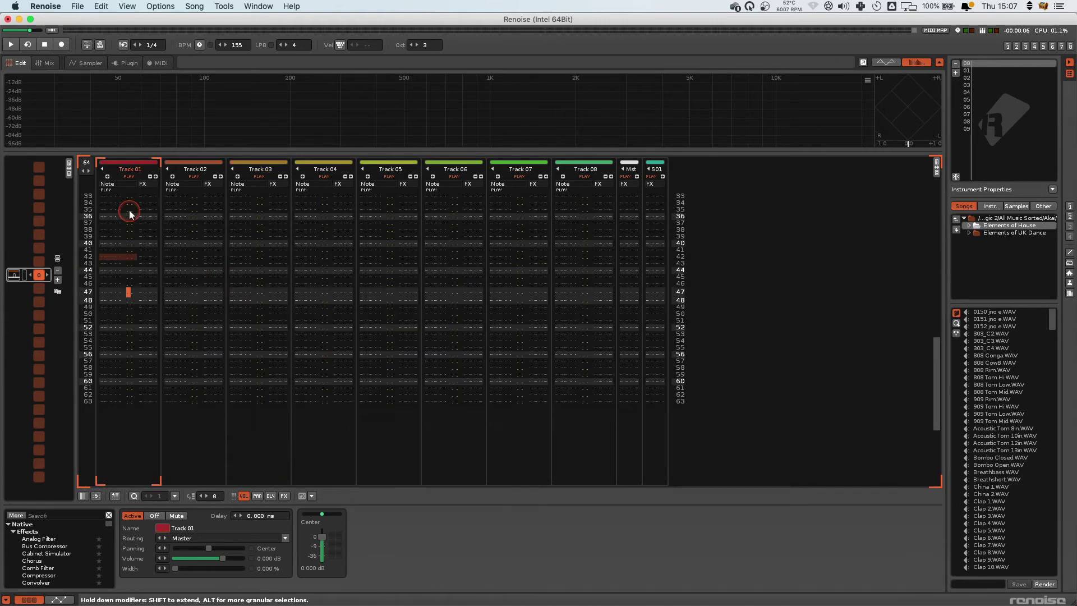
left_click(100, 45)
left_click(89, 47)
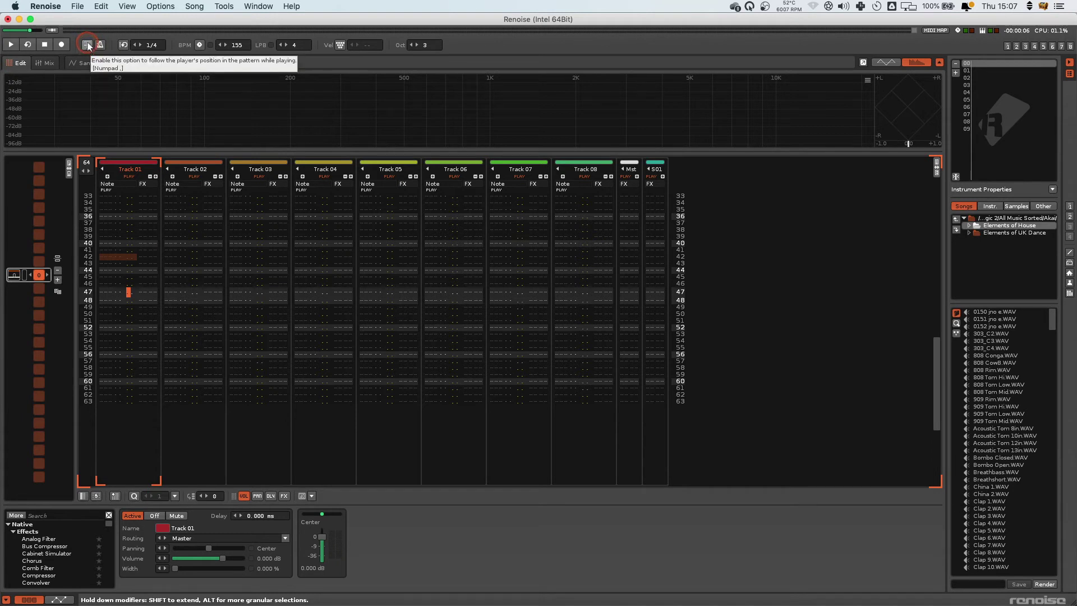
left_click(89, 46)
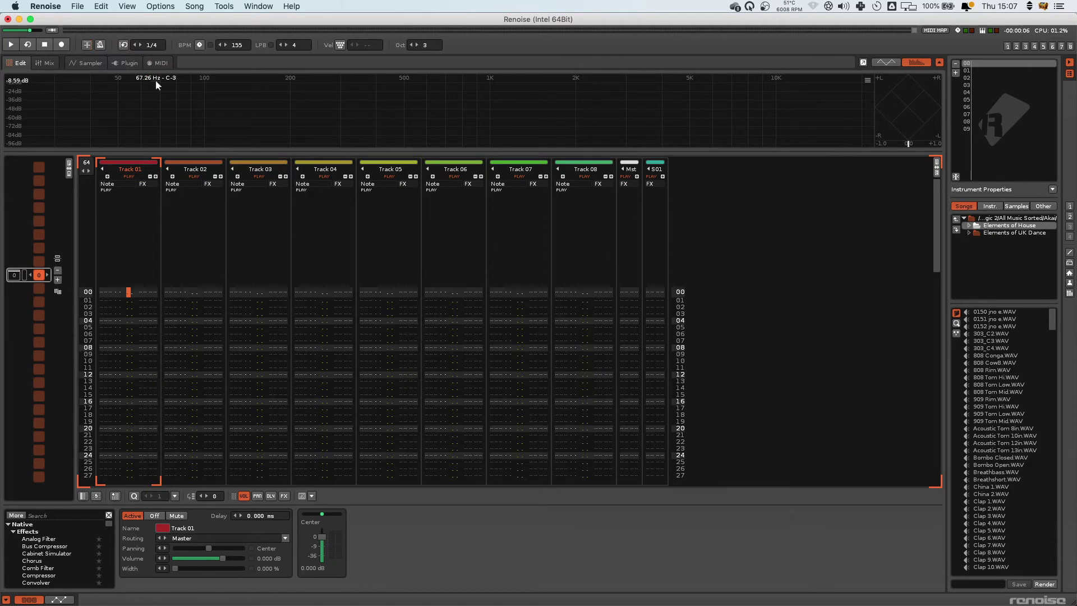
- Play and stop the pattern with player follow on, then return the cursor to line 00 of Track 01
key("space")
key("space")
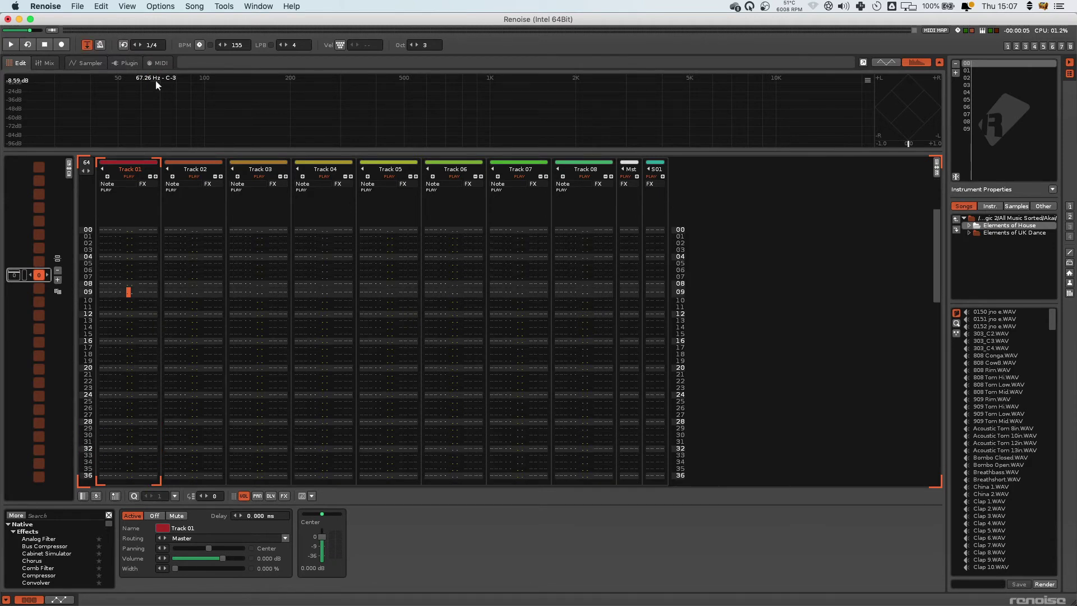
key("Home")
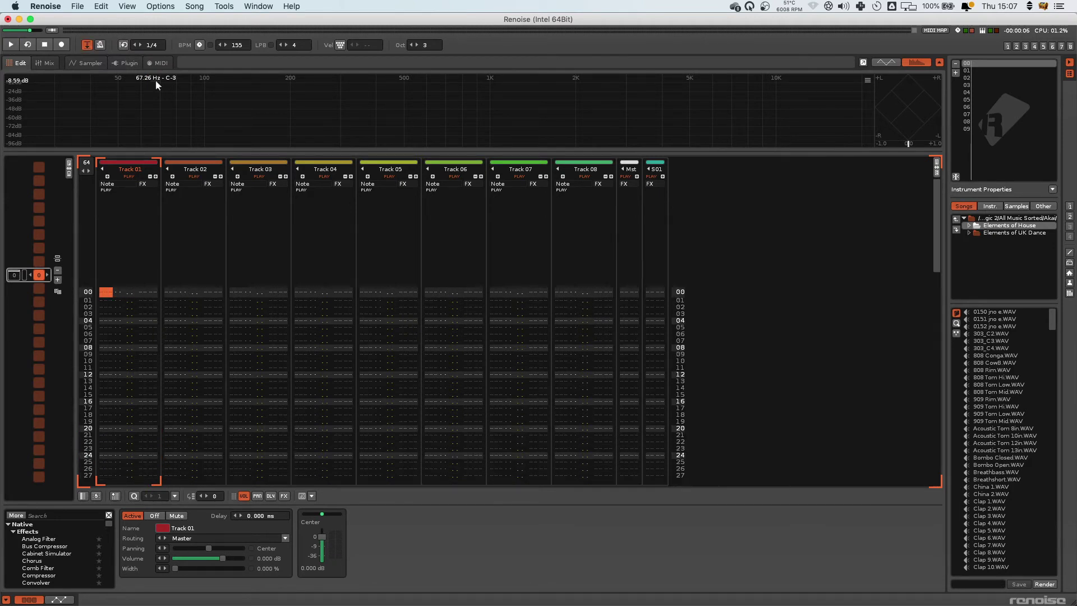
- Play the pattern with player follow off, turn follow back on, then stop and briefly replay the pattern
key("Scroll_Lock")
key("space")
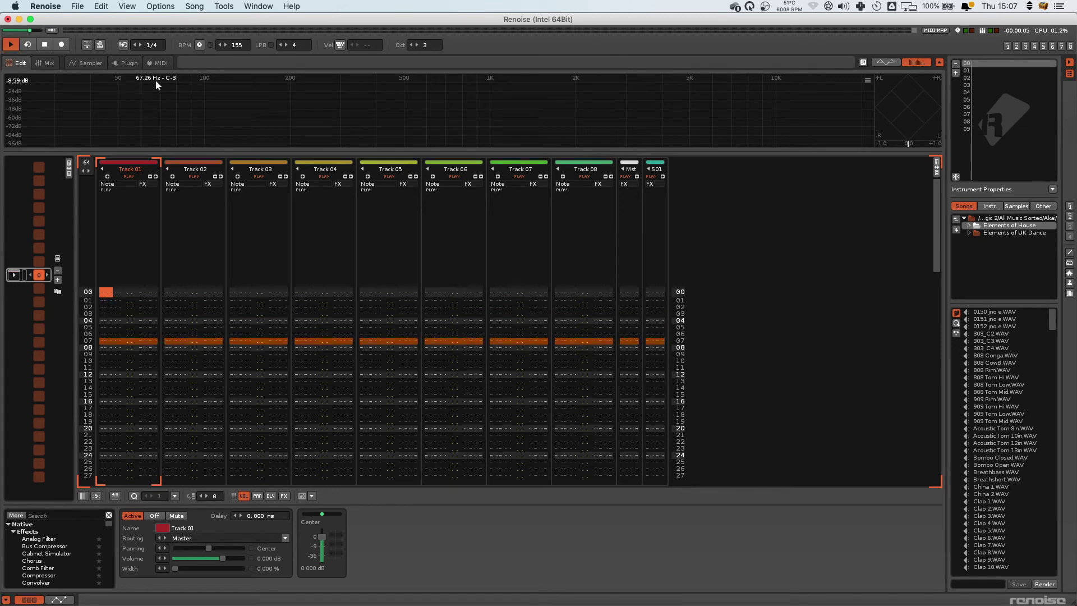
key("Scroll_Lock")
key("space")
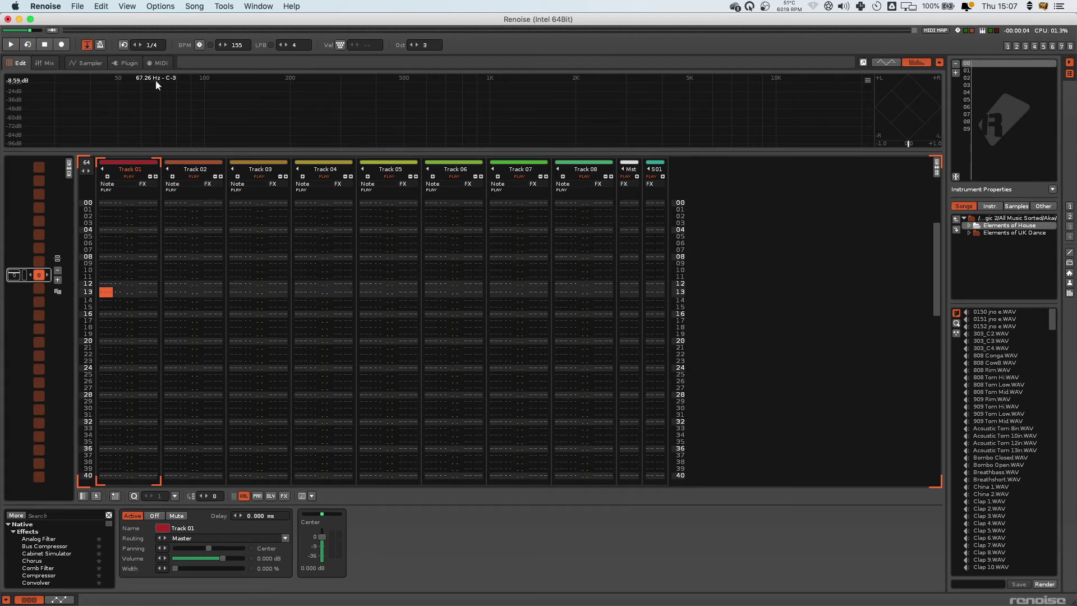
key("space")
key("space")
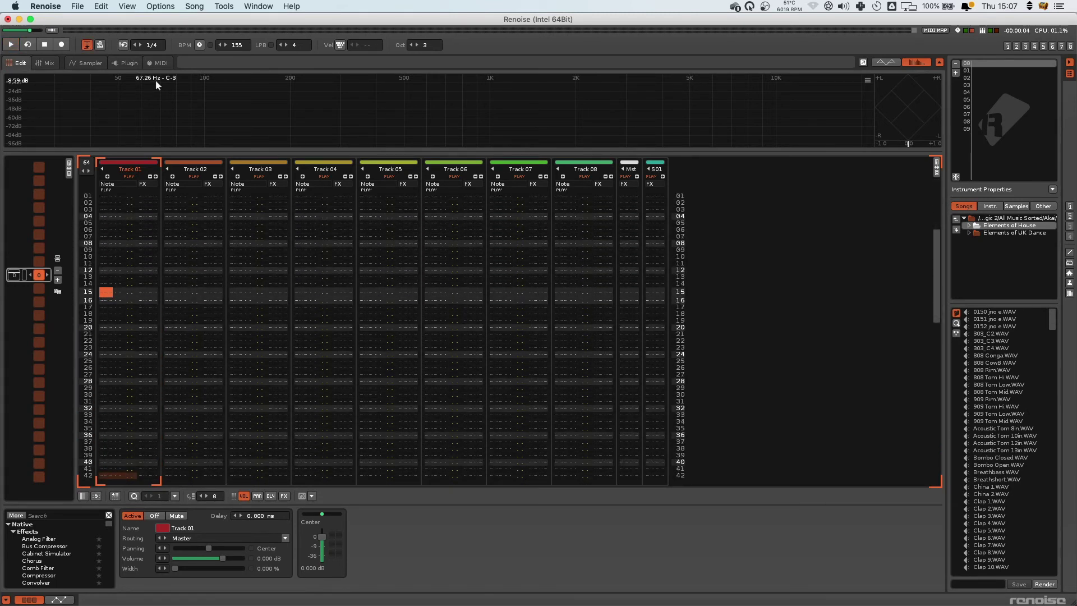
- Turn player follow off again and start and stop pattern playback to compare the behaviour
key("Scroll_Lock")
key("space")
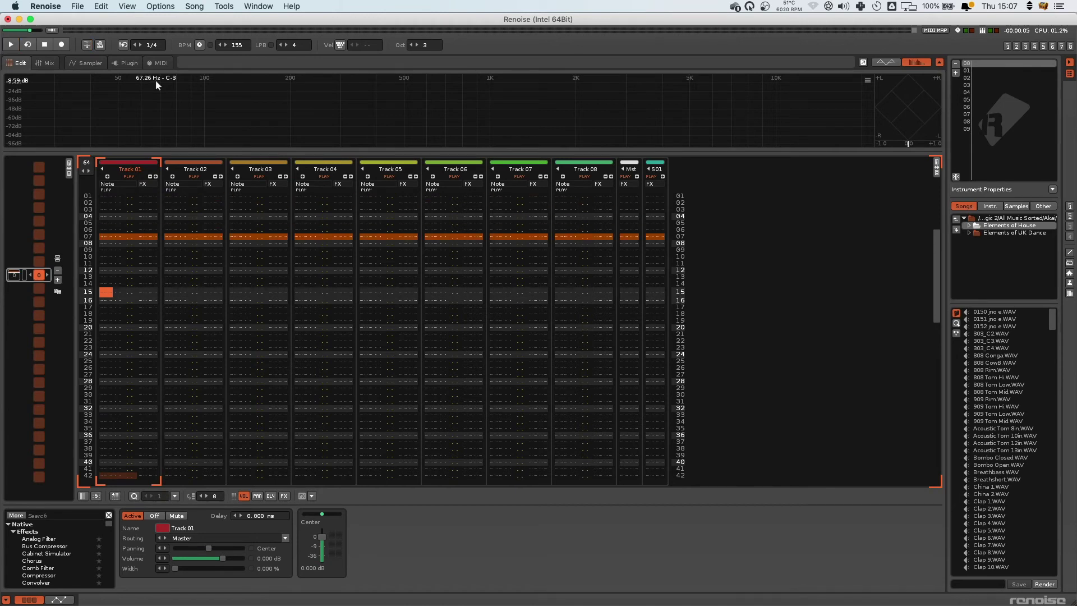
key("space")
key("space")
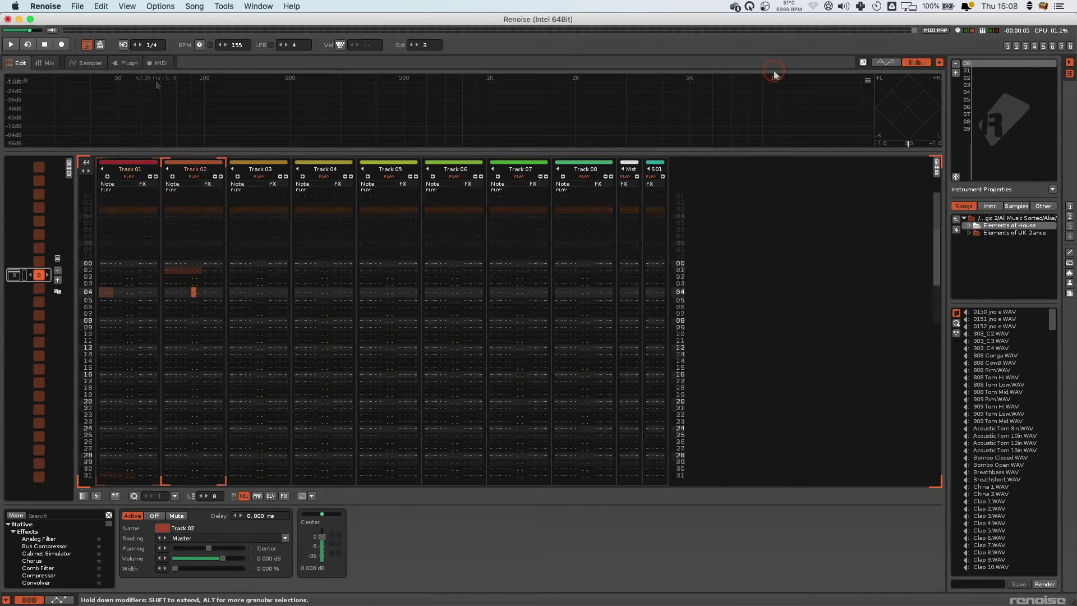
- Select instrument slot 04 and preview the sample 303_C2.WAV
left_click(1004, 95)
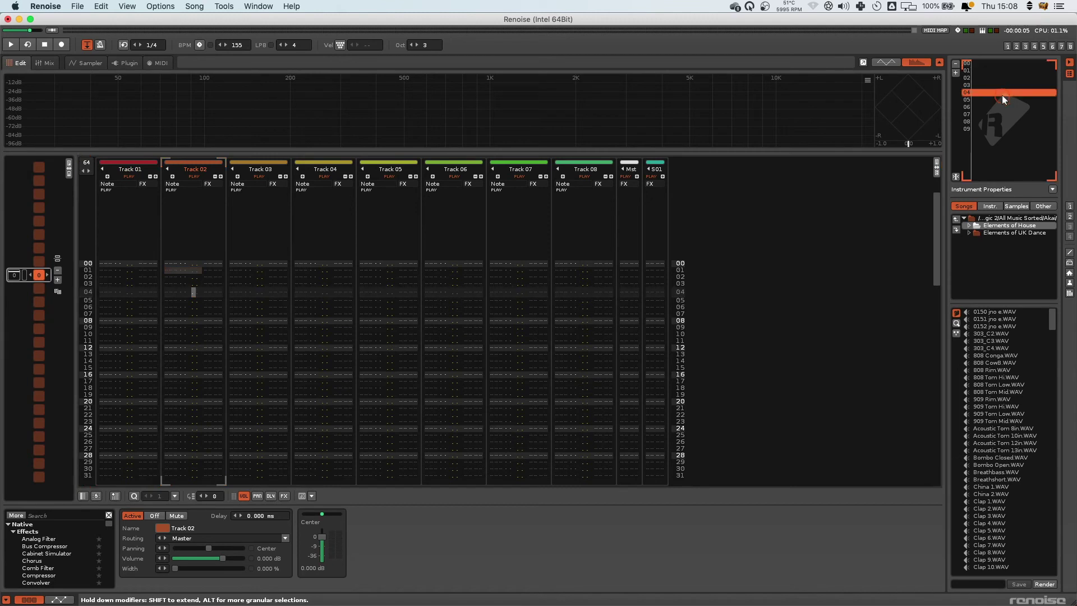
left_click(1004, 333)
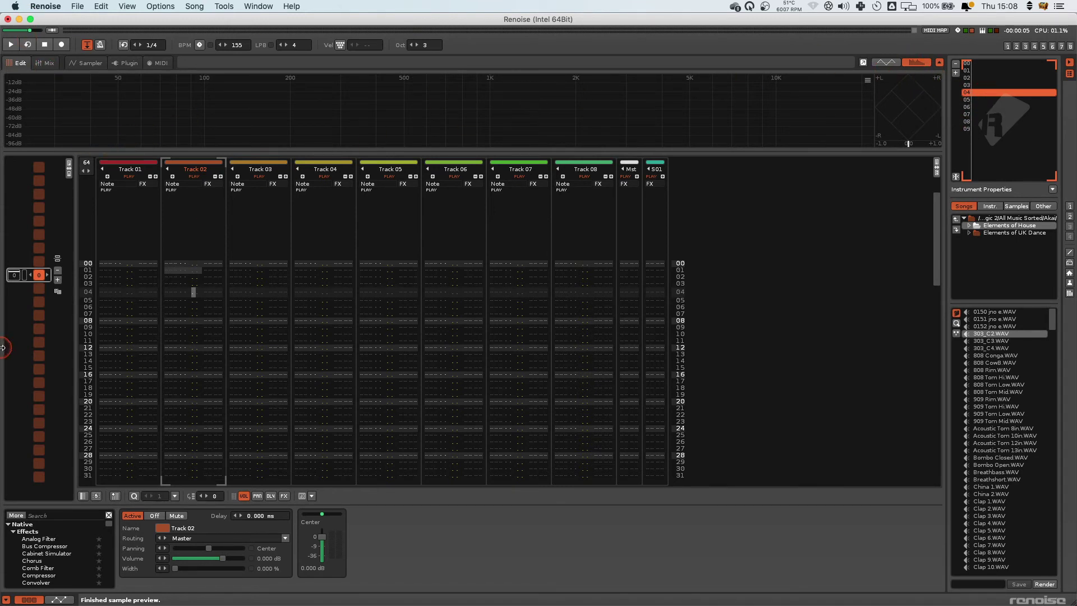
- Show the pattern matrix beside the pattern editor and select instrument slot 06
left_click(68, 167)
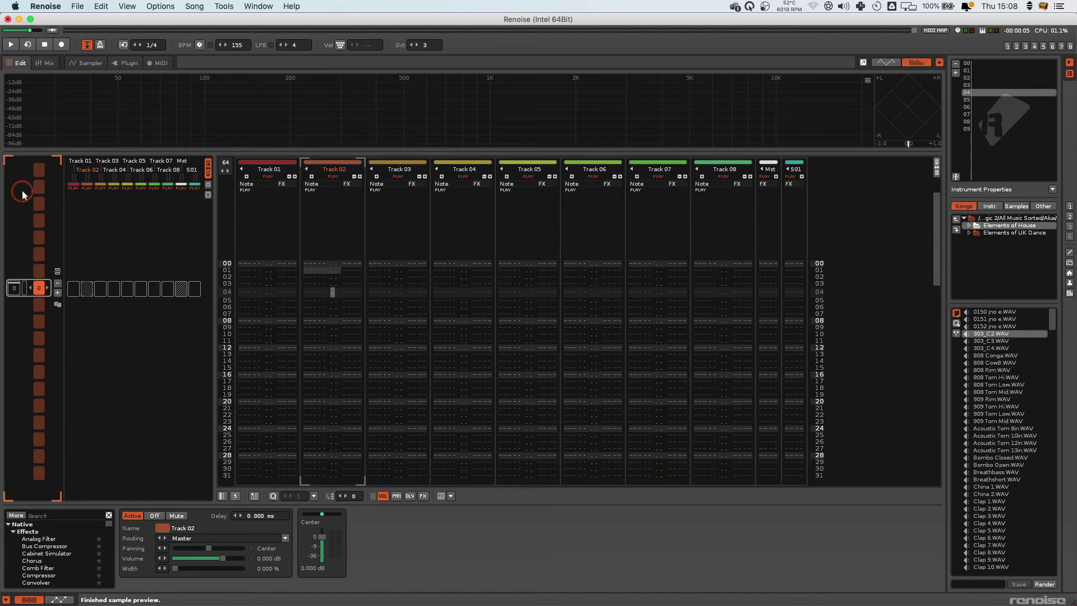
left_click(1015, 106)
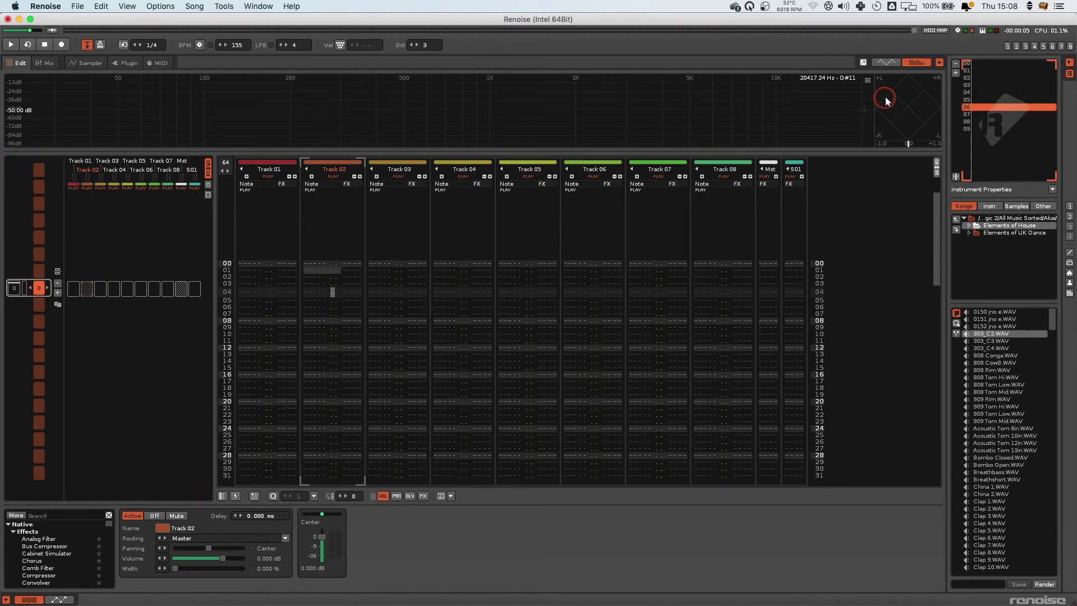
- Select instrument slot 00 and move the selection down and up the instrument list, finishing on slot 05
left_click(991, 65)
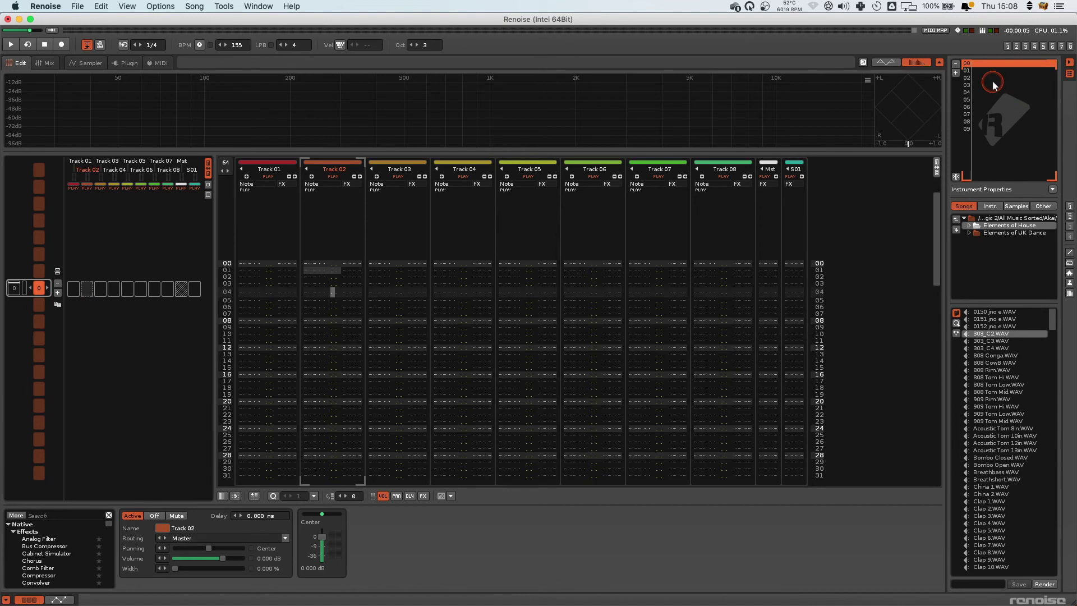
scroll(992, 83, "down", 3)
scroll(992, 86, "up", 3)
scroll(992, 85, "down", 5)
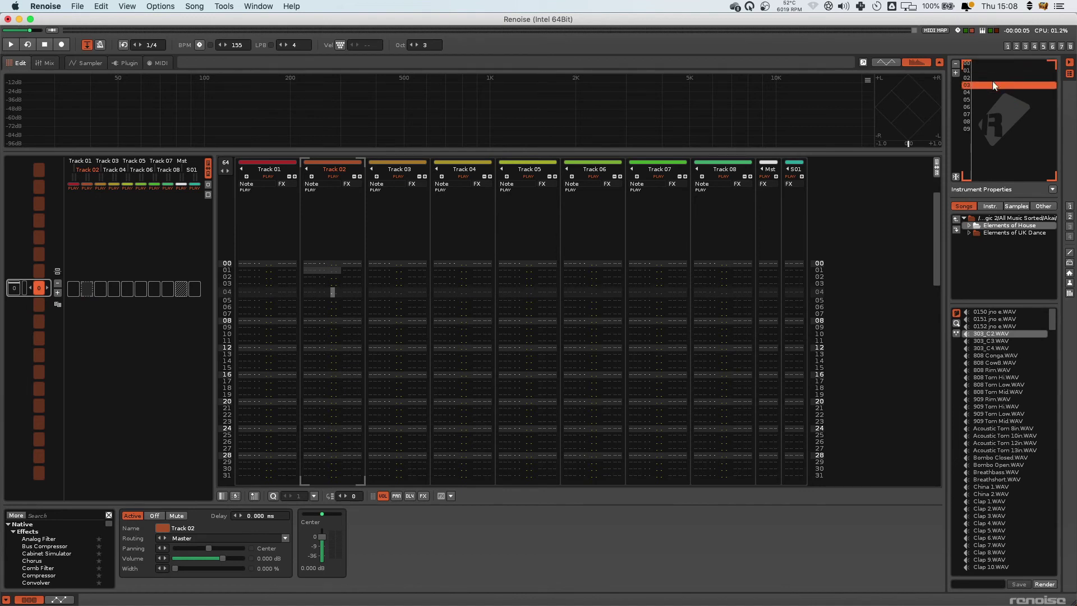
scroll(993, 85, "up", 4)
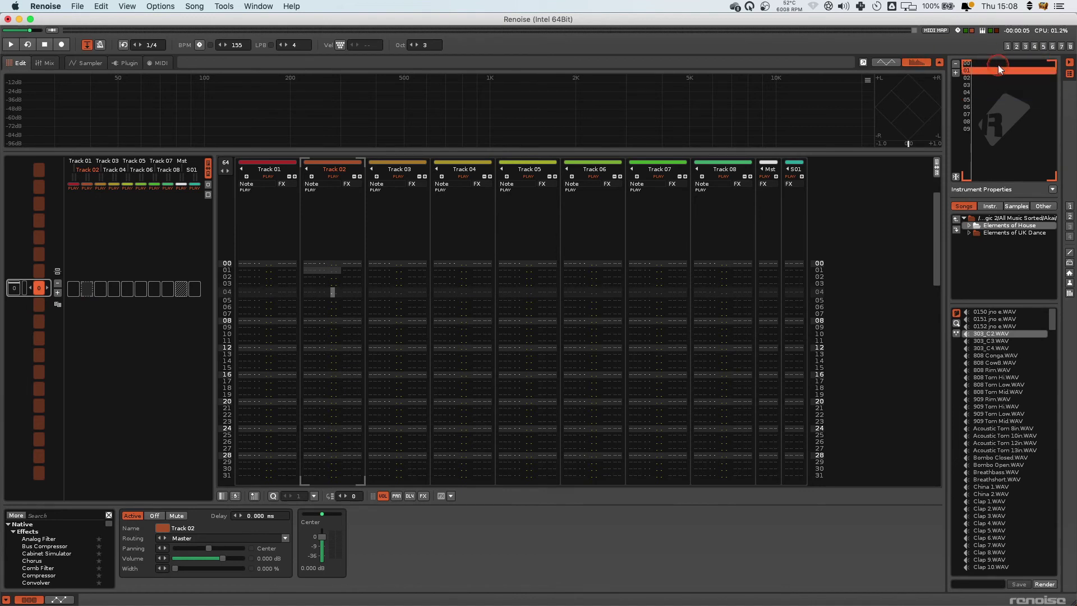
mouse_move(1002, 70)
left_mouse_down()
mouse_move(1014, 71)
mouse_move(1007, 101)
mouse_move(1004, 84)
left_mouse_up()
scroll(1005, 87, "down", 4)
- Focus the pattern editor and move the cursor down and back up Track 02, finishing on line 03
left_click(578, 234)
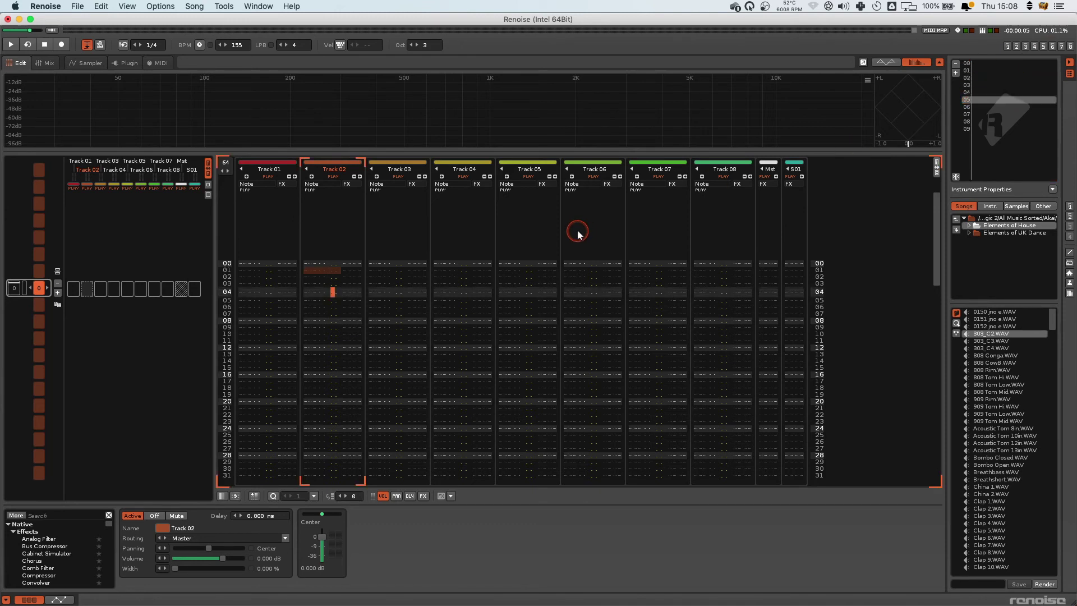
scroll(577, 231, "down", 2)
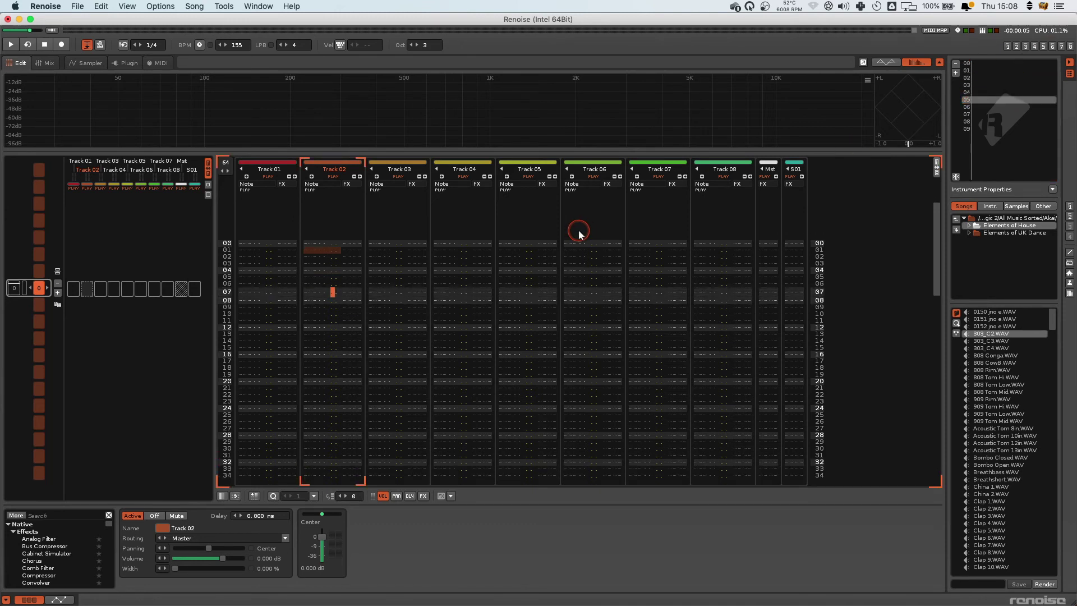
scroll(578, 231, "up", 5)
scroll(578, 231, "down", 2)
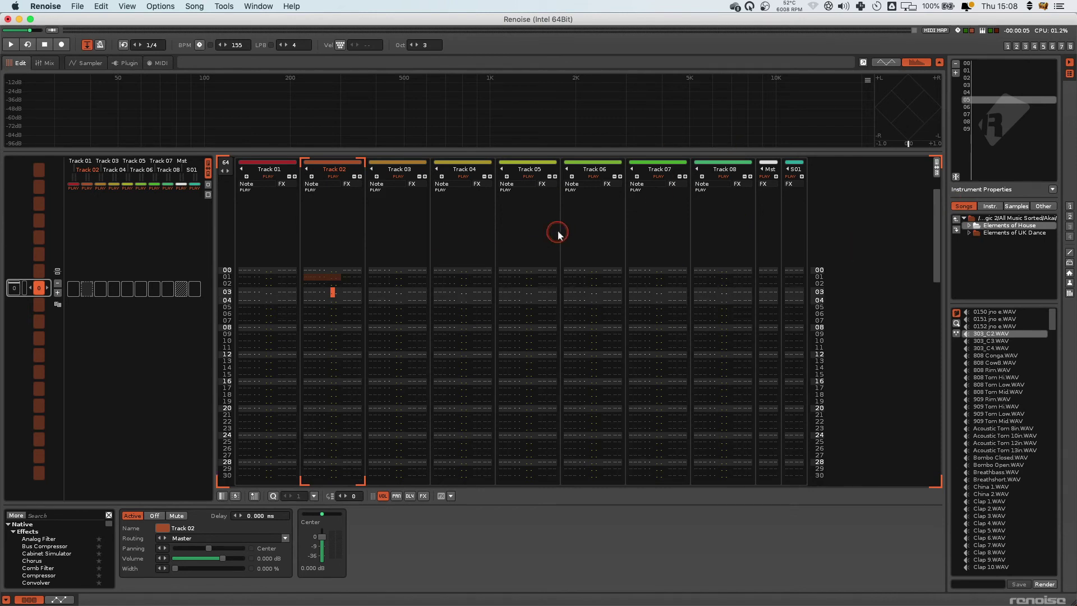
- Select instrument slot 02, move the selection up to slot 01, and bring it back down to slot 03
left_click(990, 78)
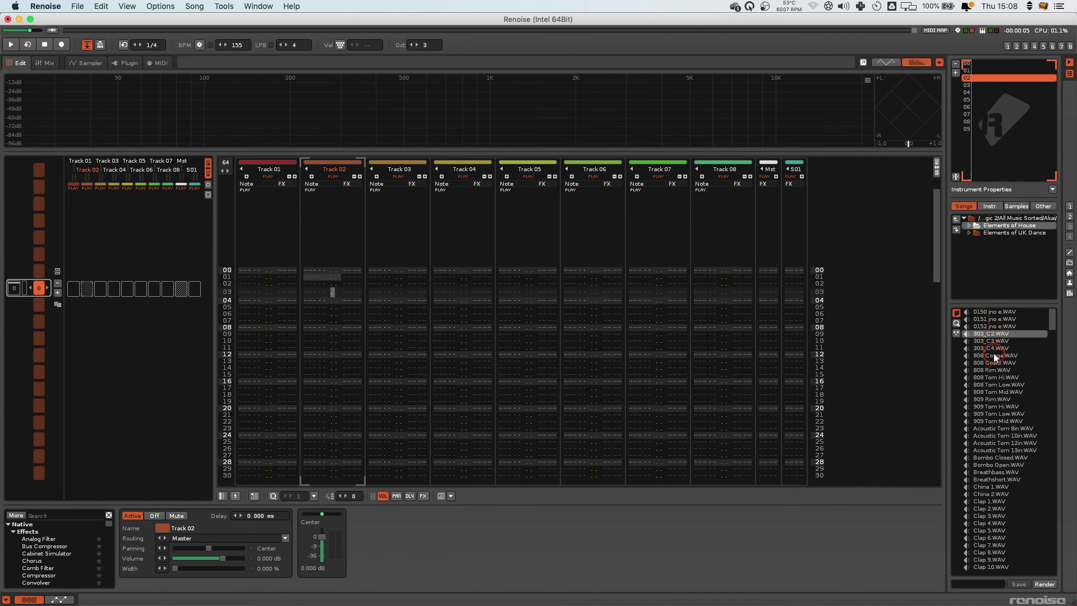
key("Up")
key("Up")
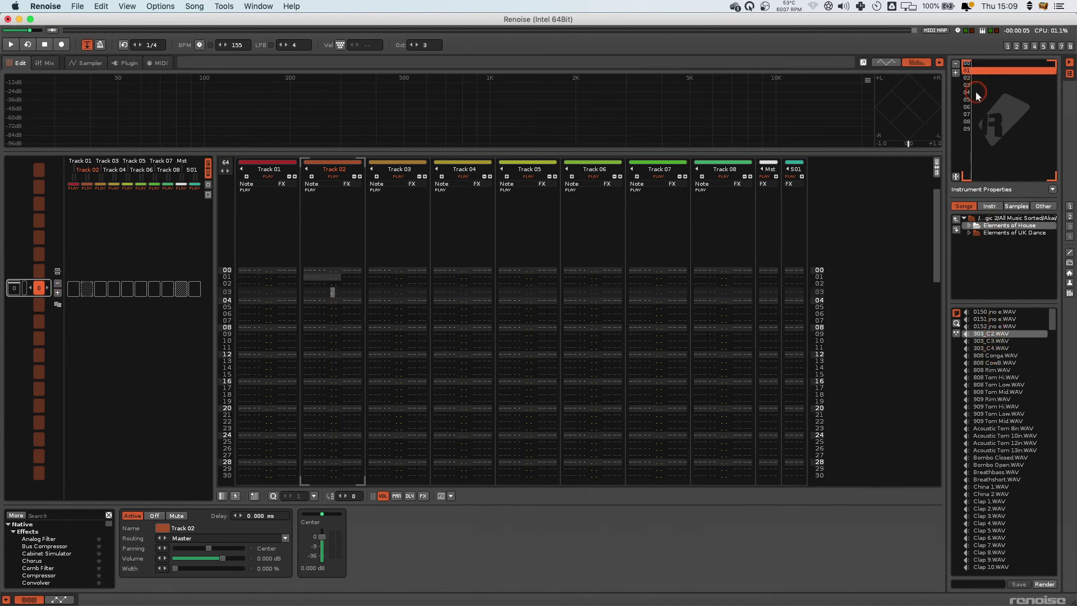
key("Down")
key("Down")
key("Down")
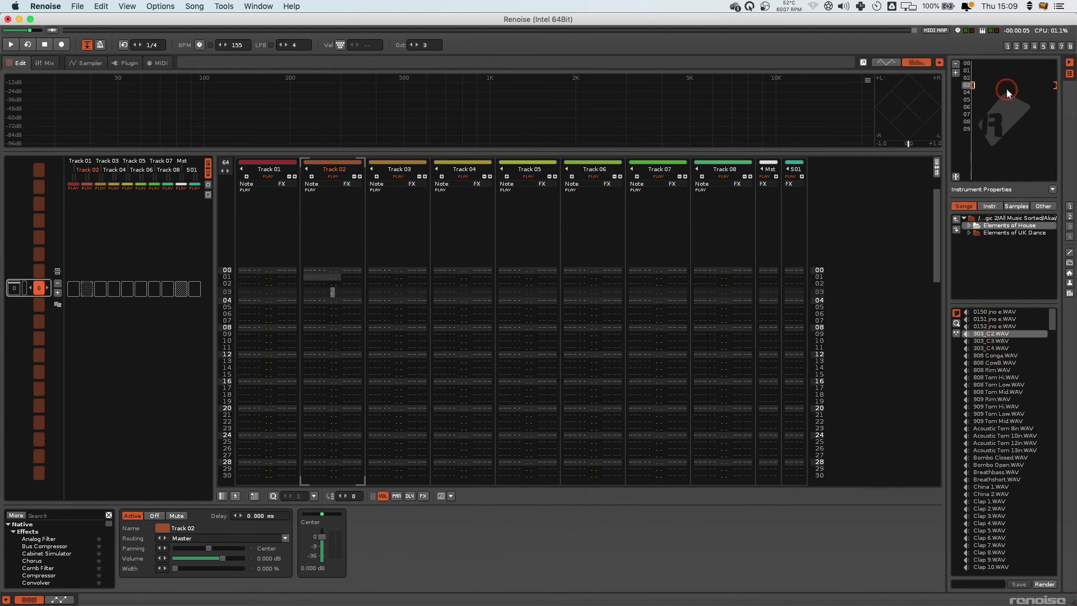
- Name instrument slot 03 "assad" and slot 05 "asdas"
left_click(993, 100)
left_click(987, 115)
double_click(990, 102)
left_click_drag(991, 76, 1001, 95)
left_click(1000, 99)
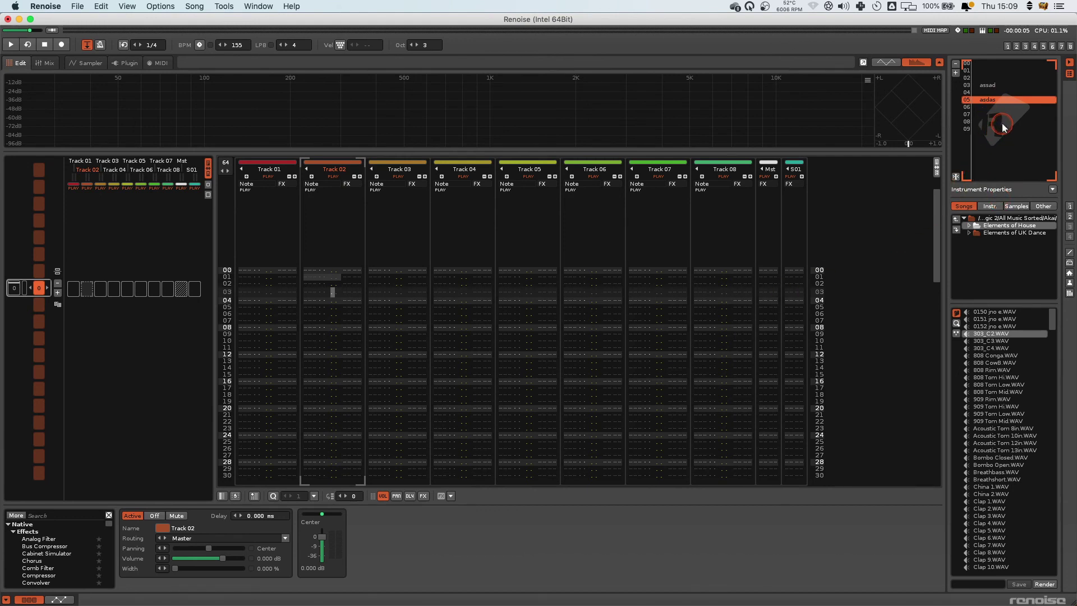
- Cycle the focus through the interface areas from the pattern matrix via the pattern sequencer to the sample file list
left_click(705, 157)
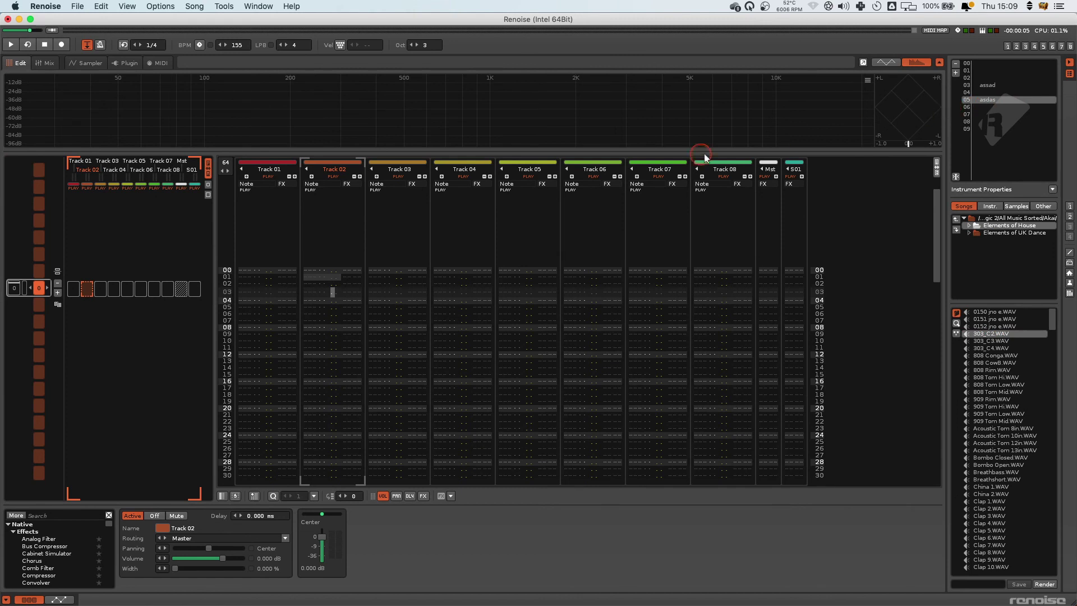
key("ctrl+Tab")
key("ctrl+Tab")
key("ctrl+Tab")
key("ctrl+Tab")
key("ctrl+Tab")
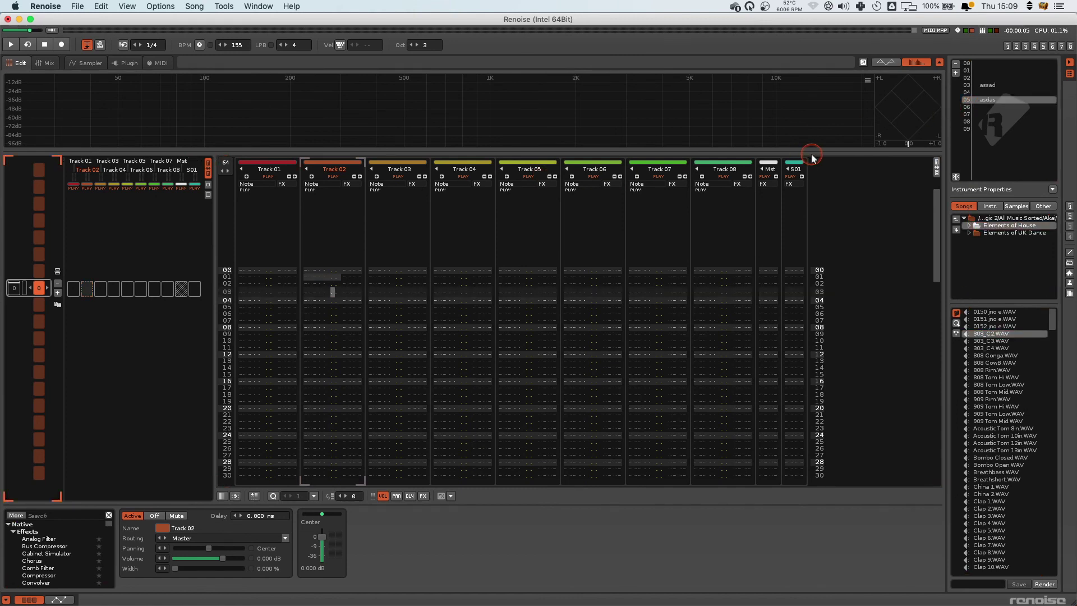
key("Tab")
key("Tab")
key("Tab")
key("Tab")
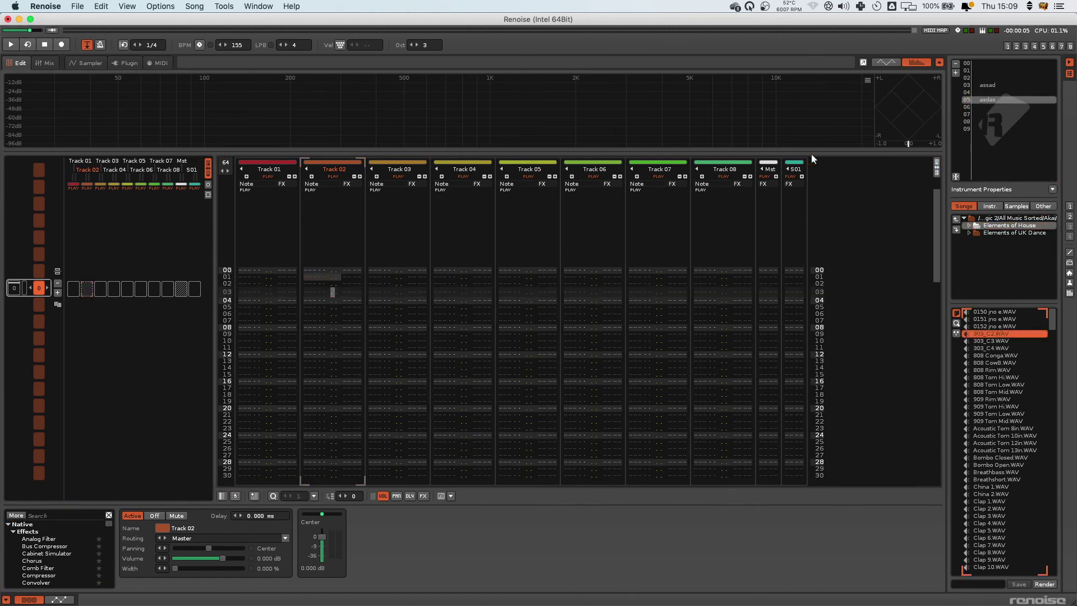
- Focus the instrument list and cycle through the areas to the pattern editor and on to the sample file list
left_click(949, 112)
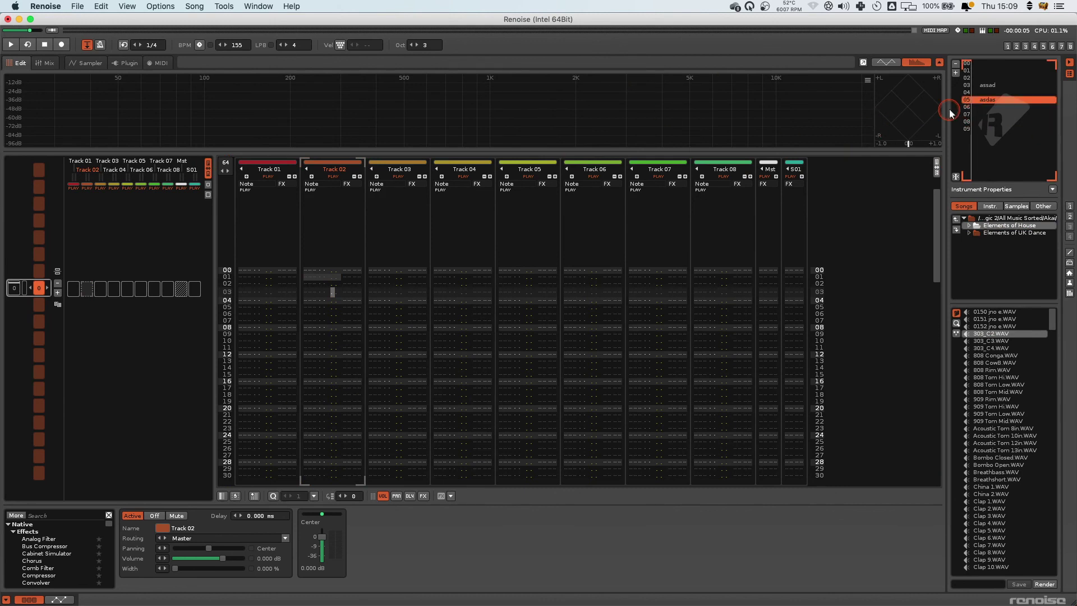
key("Tab")
key("Tab")
key("Tab")
key("Tab")
key("Tab")
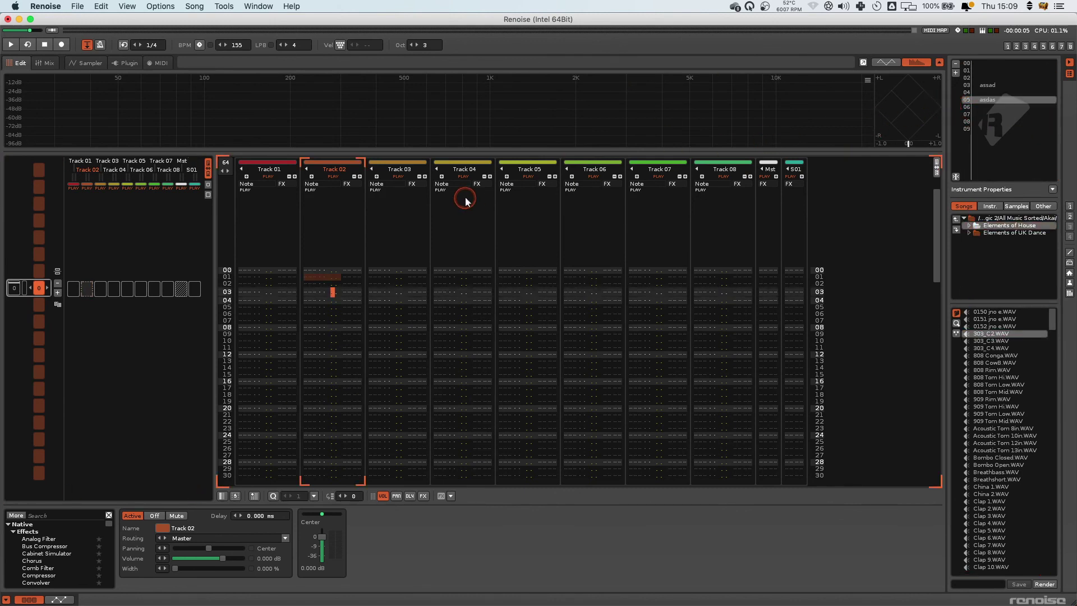
key("Tab")
key("Tab")
key("Tab")
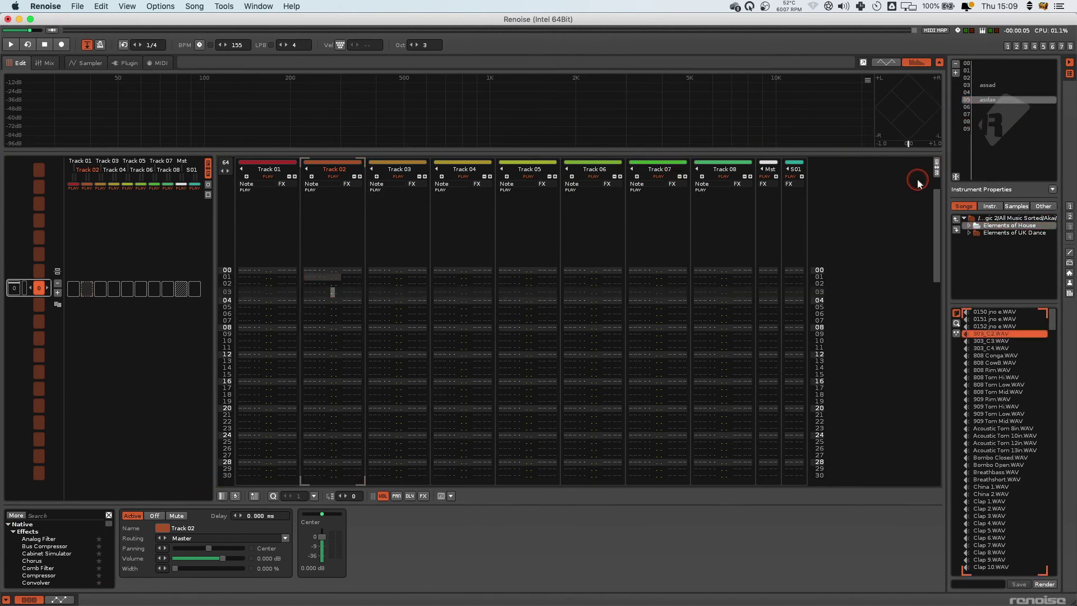
- Select instrument slot 09, focus the pattern matrix, and move the focus onward through the other areas
left_click(1020, 129)
left_click(892, 197)
left_click(162, 227)
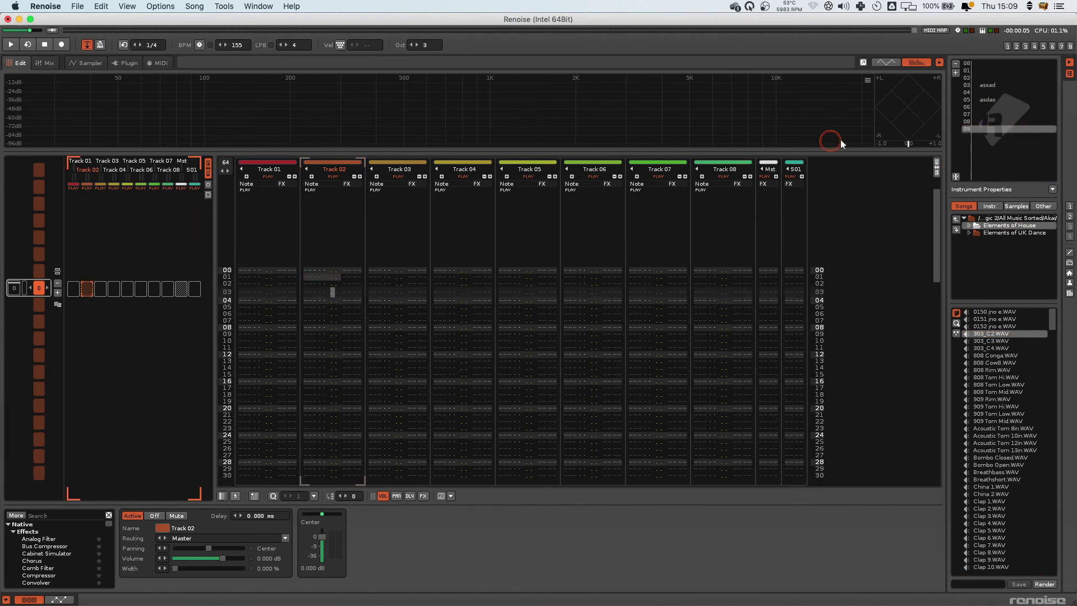
left_click(895, 142)
key("Tab")
key("Tab")
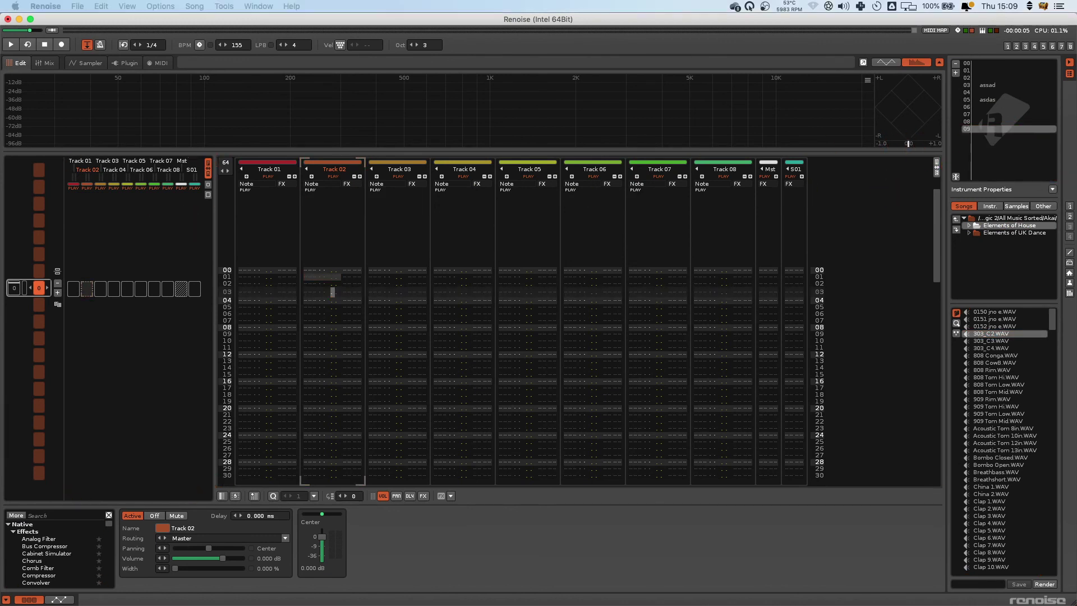